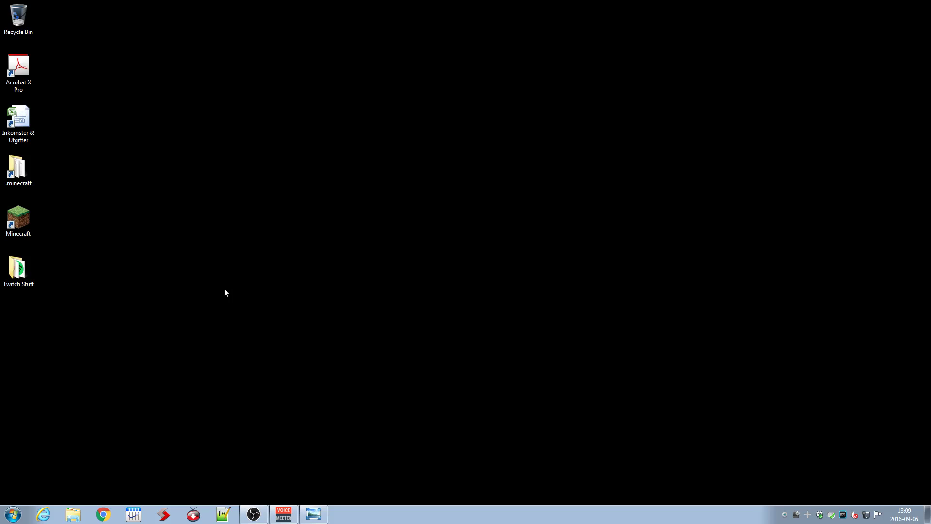
View the Primo U-7 microphone photo, then restore the Voicemeeter Banana mixer from the taskbar.
click(314, 514)
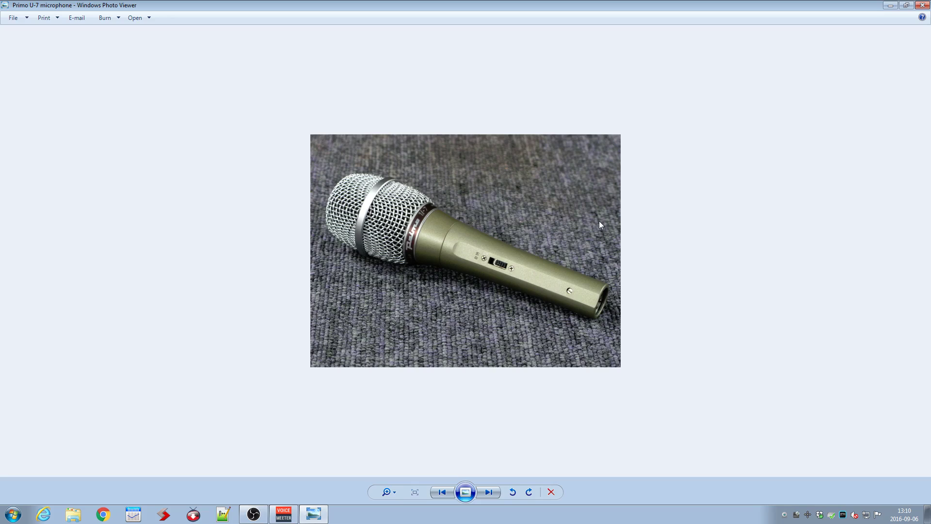
click(891, 6)
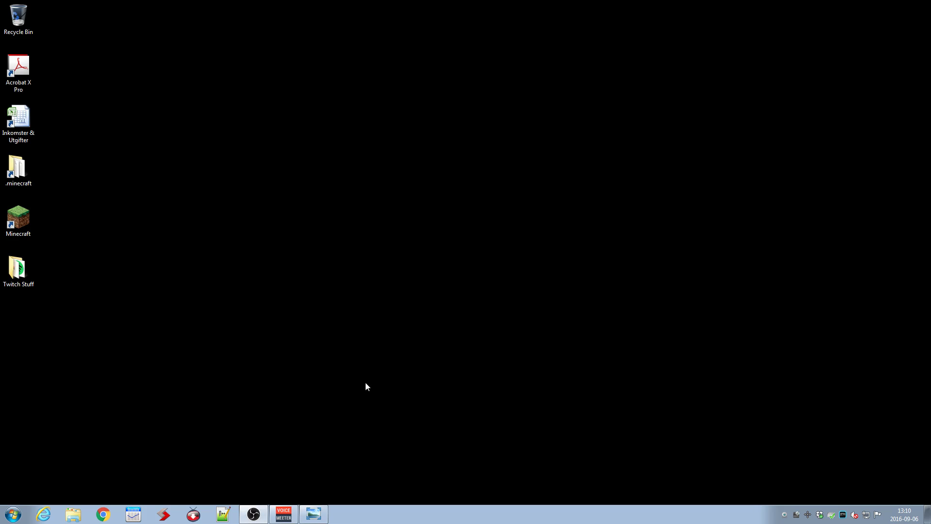
click(284, 514)
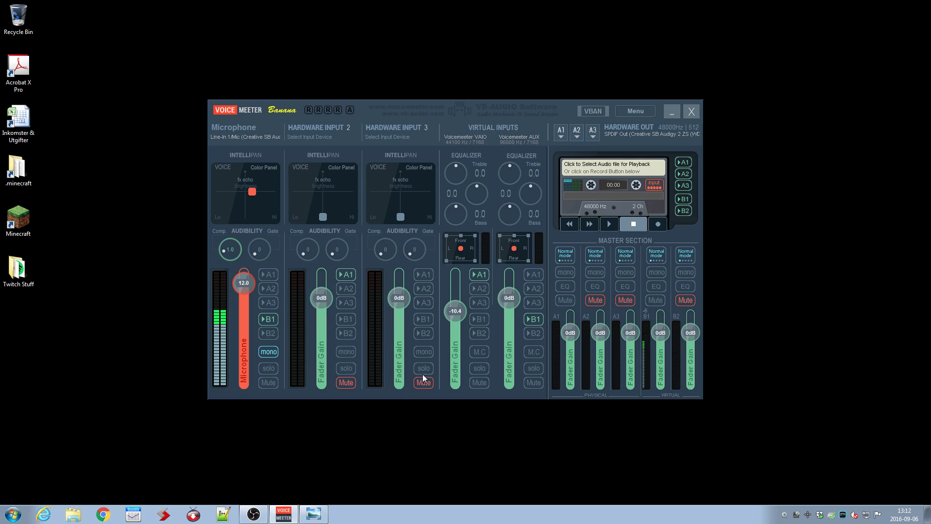
right_click(246, 127)
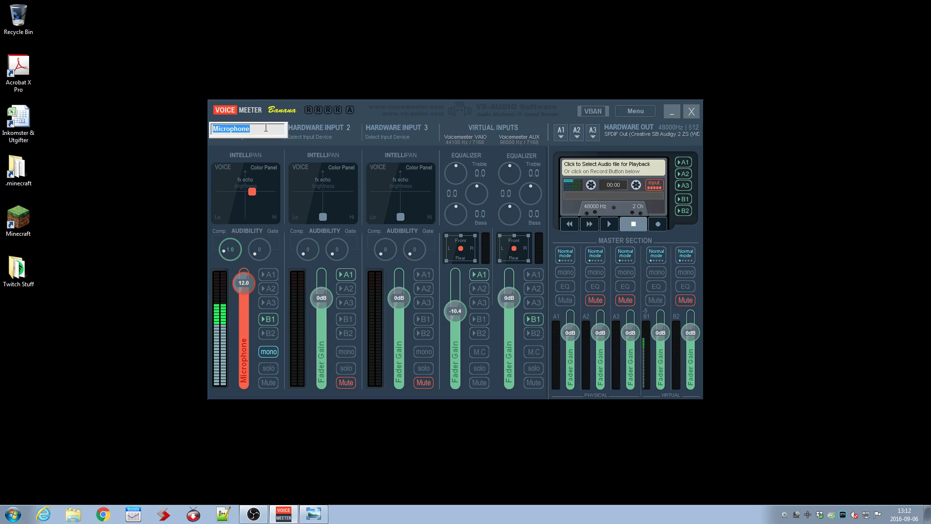
key(Return)
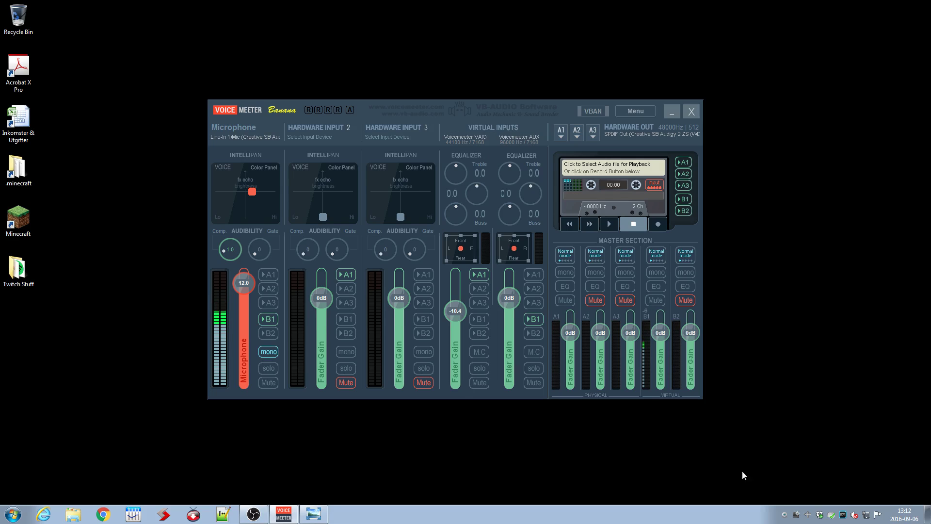
right_click(867, 520)
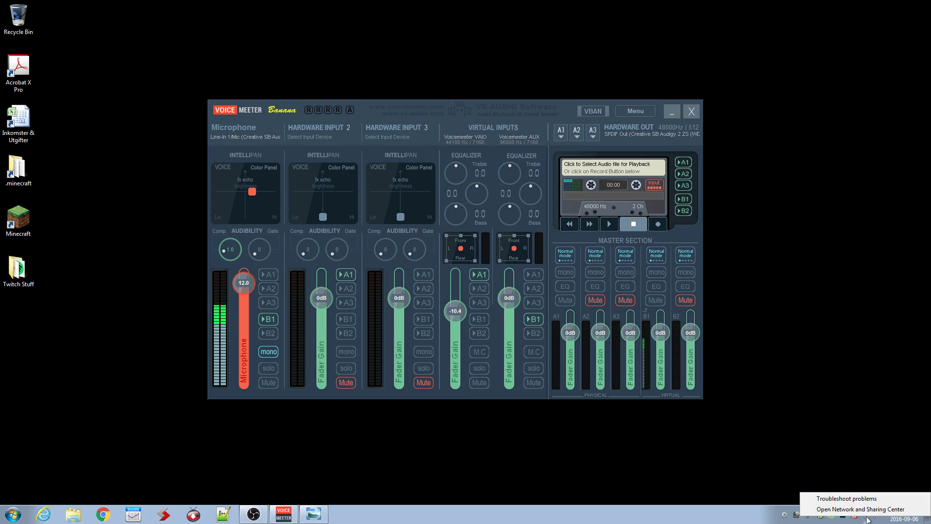
click(818, 466)
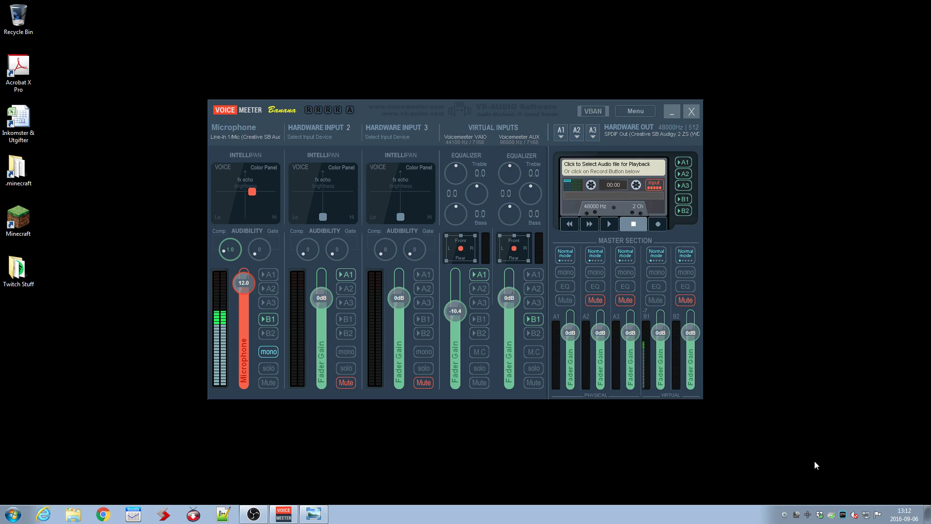
Open the Windows Playback devices list and arrange it beside the Voicemeeter mixer.
right_click(853, 517)
click(865, 472)
drag(474, 104, 594, 95)
drag(212, 69, 242, 141)
Inspect the VoiceMeeter Aux Input and VoiceMeeter Input devices, leaving VoiceMeeter Input as default.
click(193, 249)
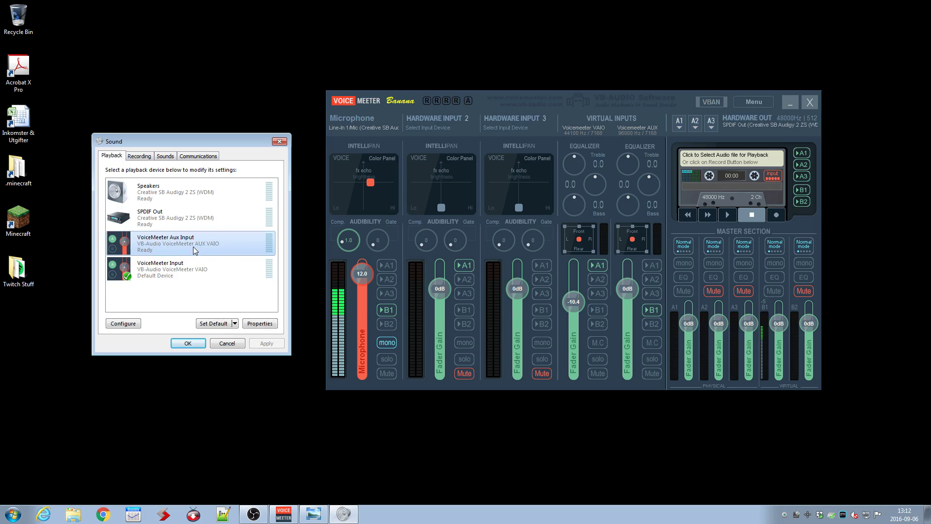
click(200, 274)
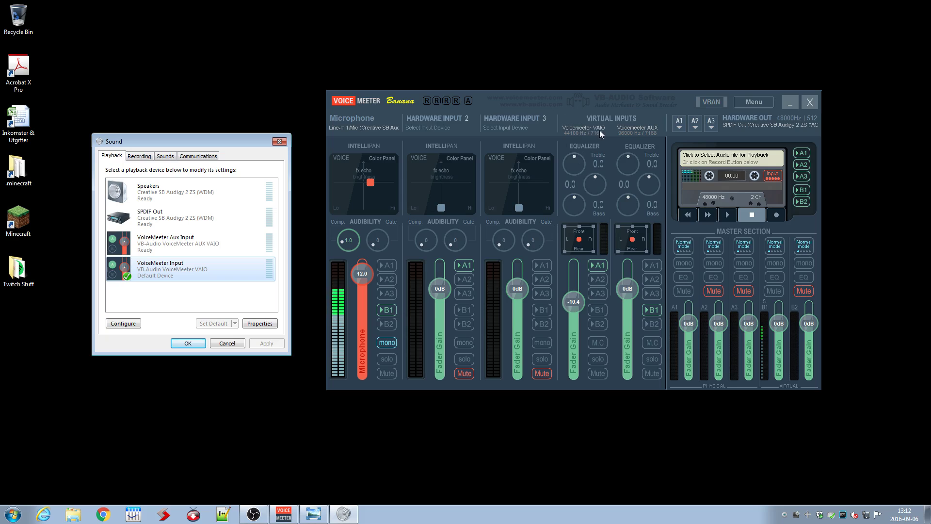
click(200, 246)
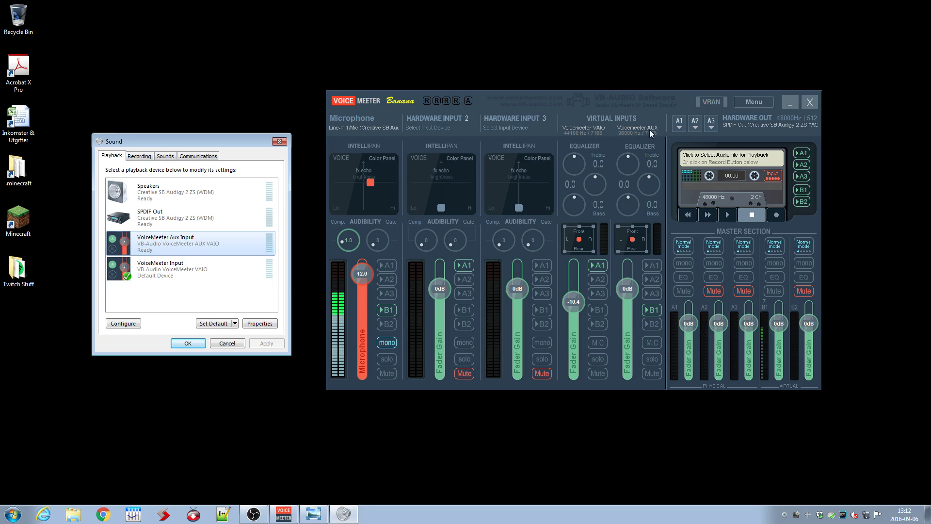
click(195, 270)
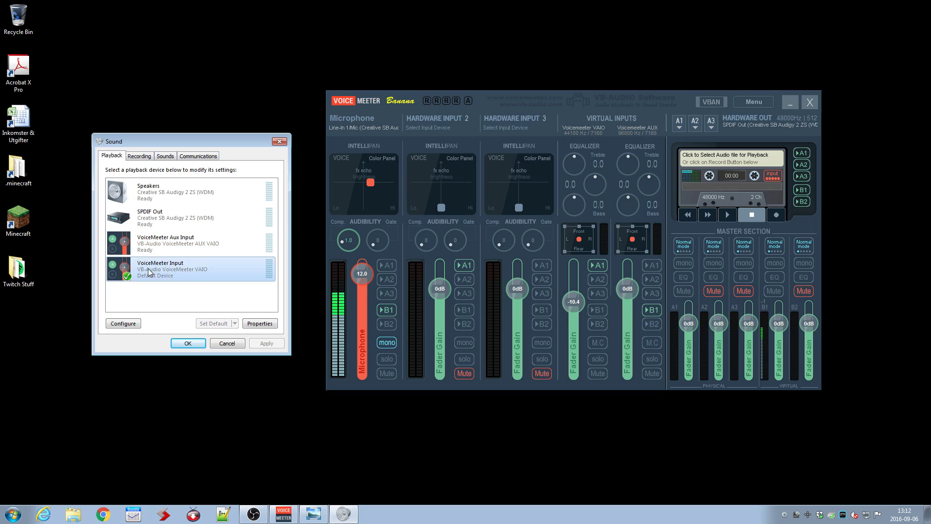
right_click(168, 270)
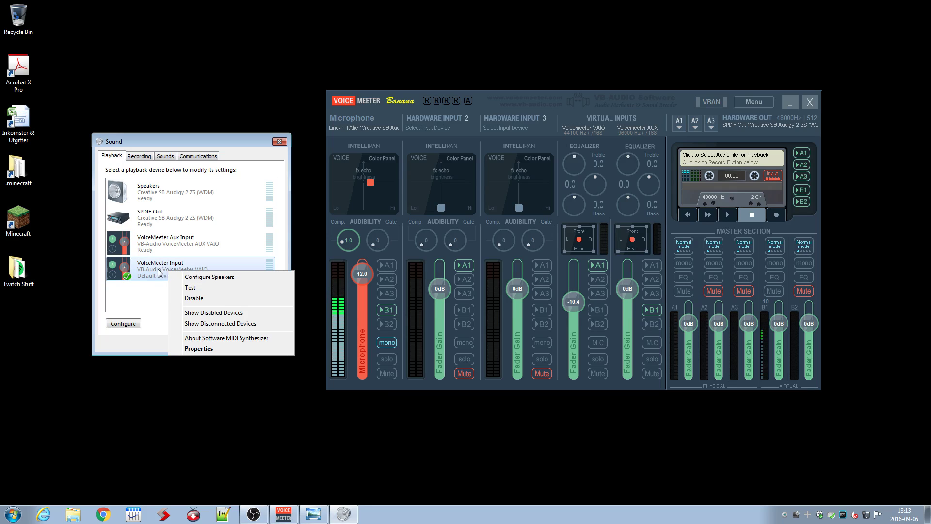
click(156, 292)
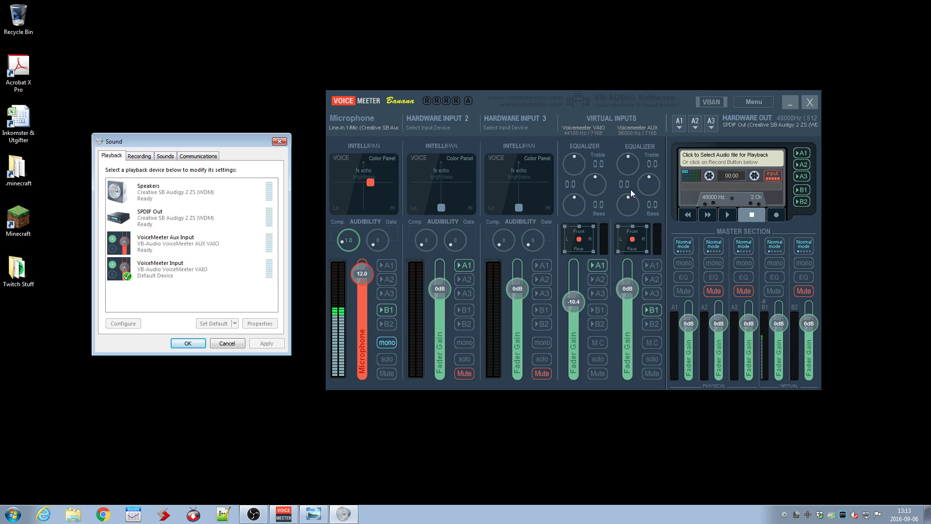
click(679, 123)
click(679, 125)
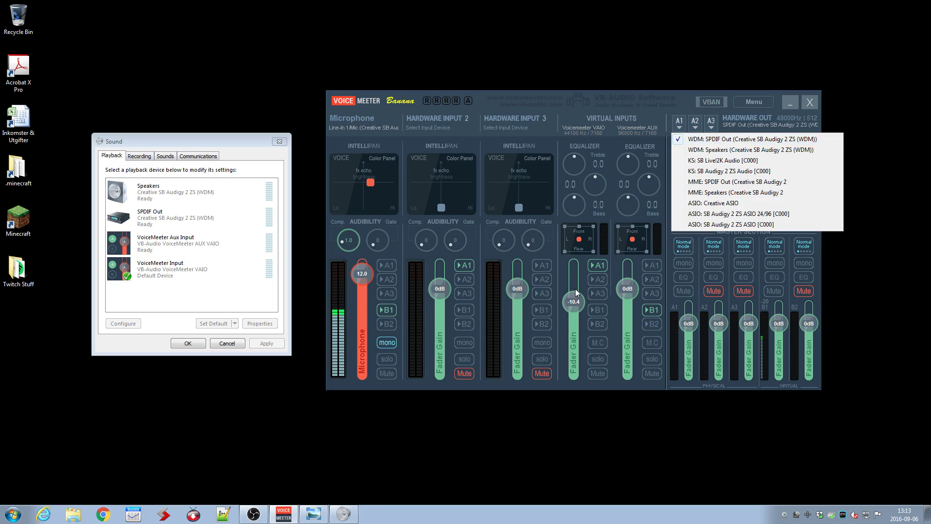
click(580, 89)
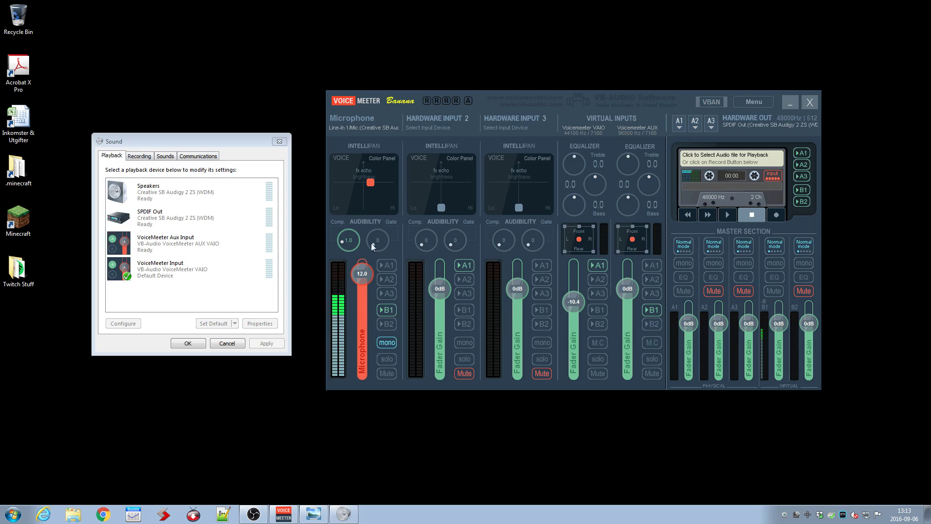
click(365, 126)
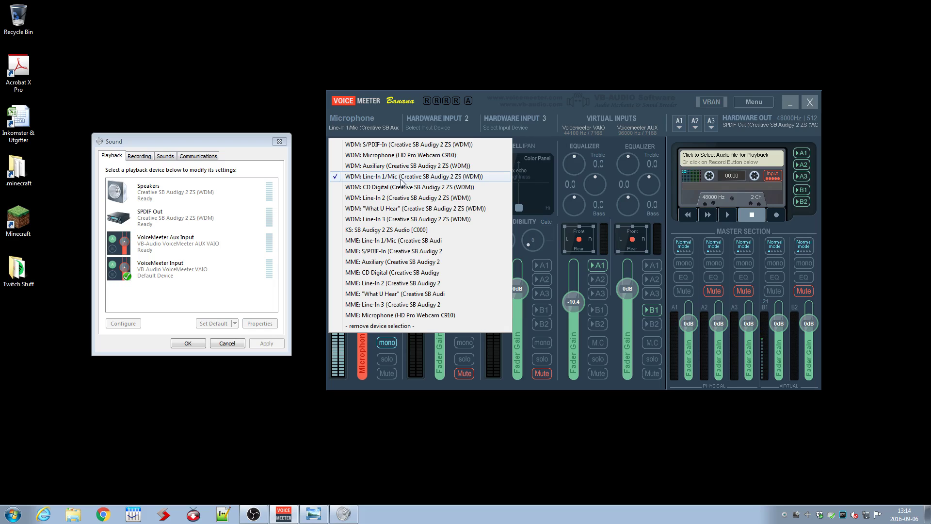
click(678, 125)
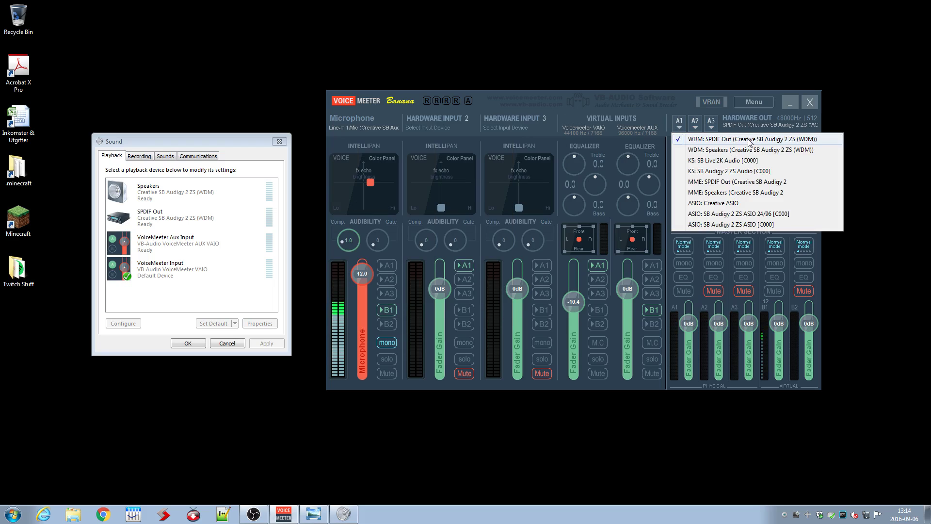
click(667, 94)
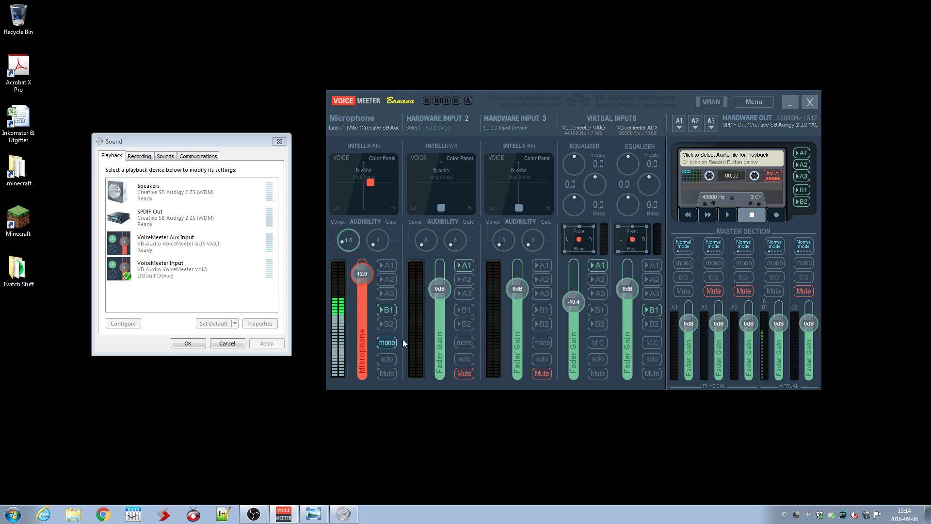
right_click(775, 277)
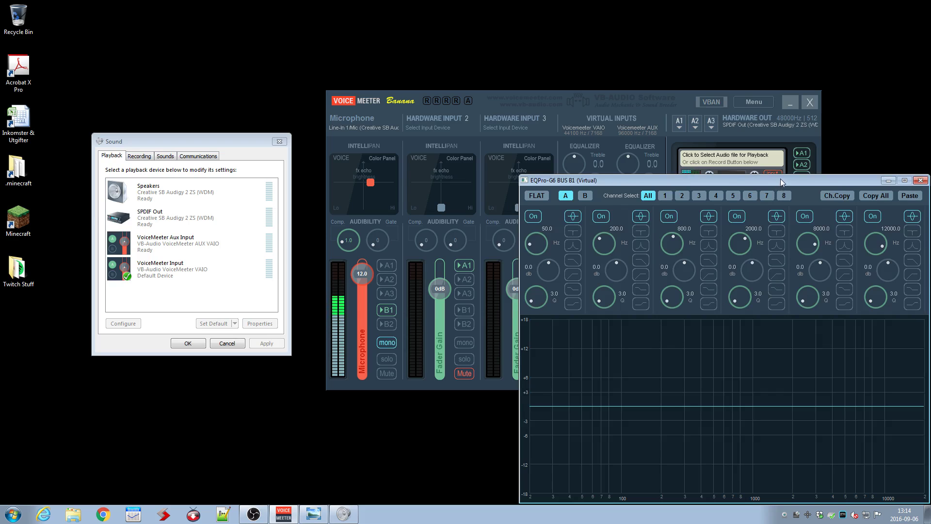
drag(781, 178, 653, 113)
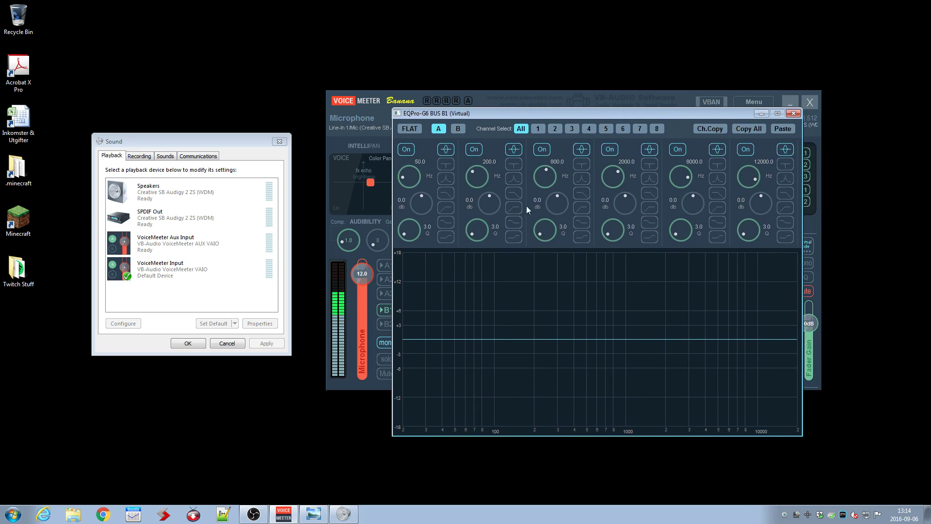
click(793, 113)
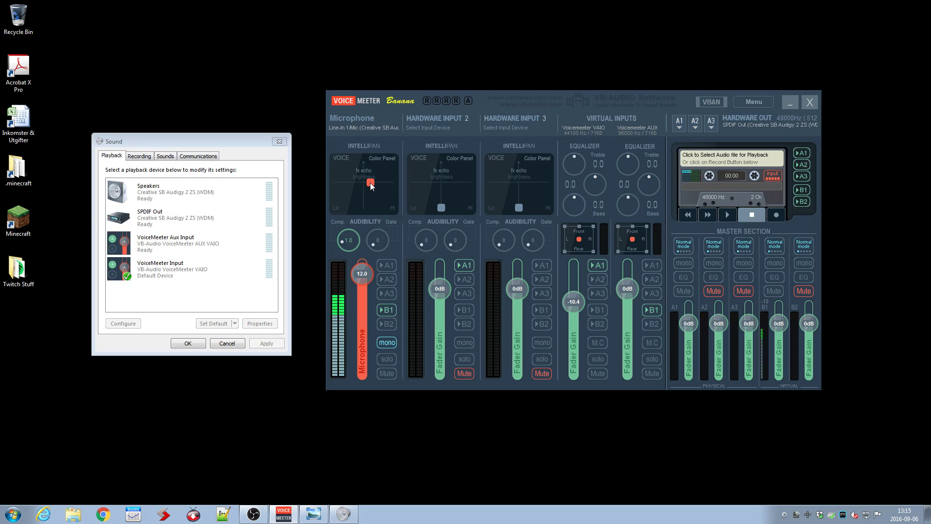
Nudge the Microphone strip's Intellipan red dot slightly left and down.
mouse_move(372, 184)
mouse_down()
mouse_move(353, 194)
mouse_move(350, 177)
mouse_move(352, 186)
mouse_move(372, 182)
mouse_up()
Minimize Voicemeeter and show the Sound panel's Recording devices list, moving the dialog toward centre.
click(789, 102)
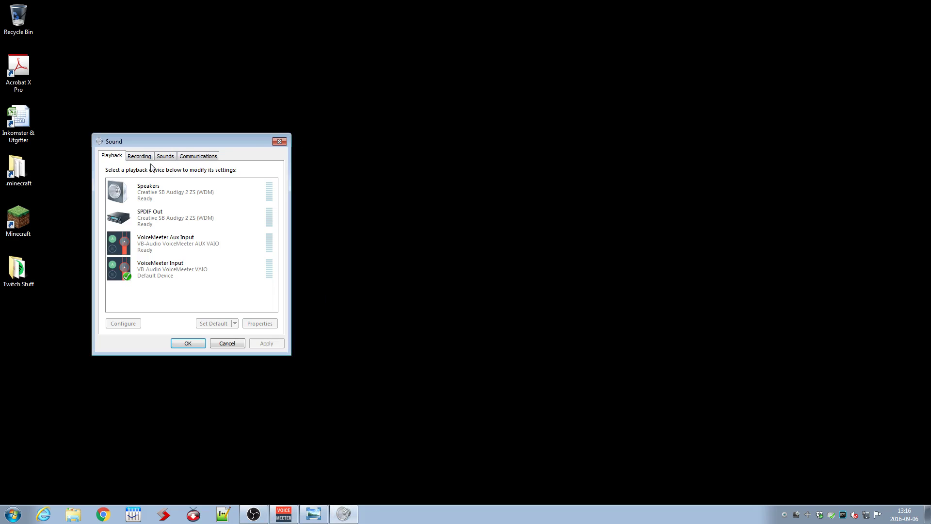
click(145, 156)
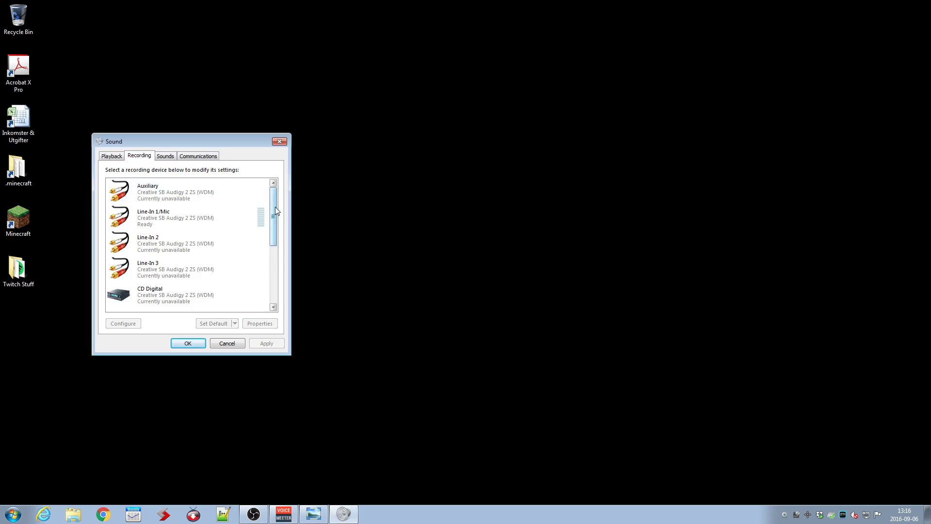
drag(275, 207, 273, 263)
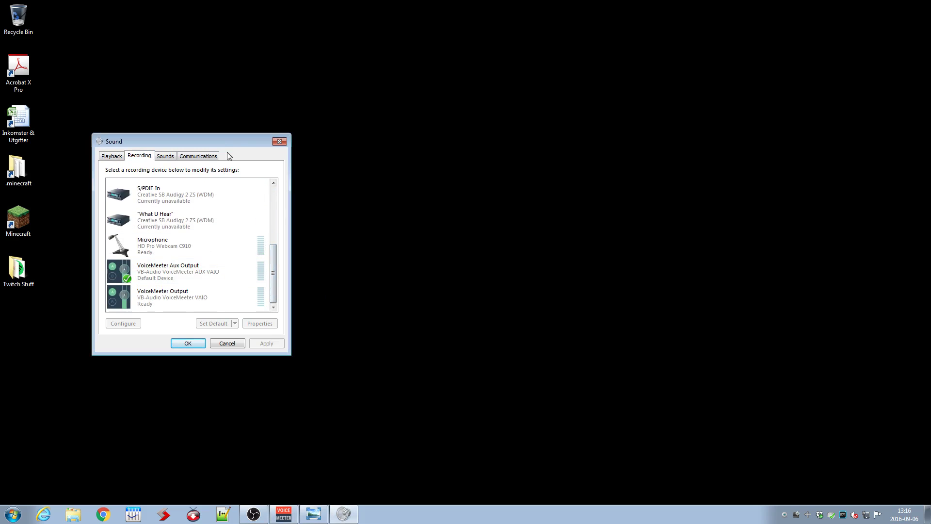
drag(235, 142, 407, 126)
Select the VoiceMeeter Output recording device, scroll the list, and park the Sound window lower left.
click(361, 283)
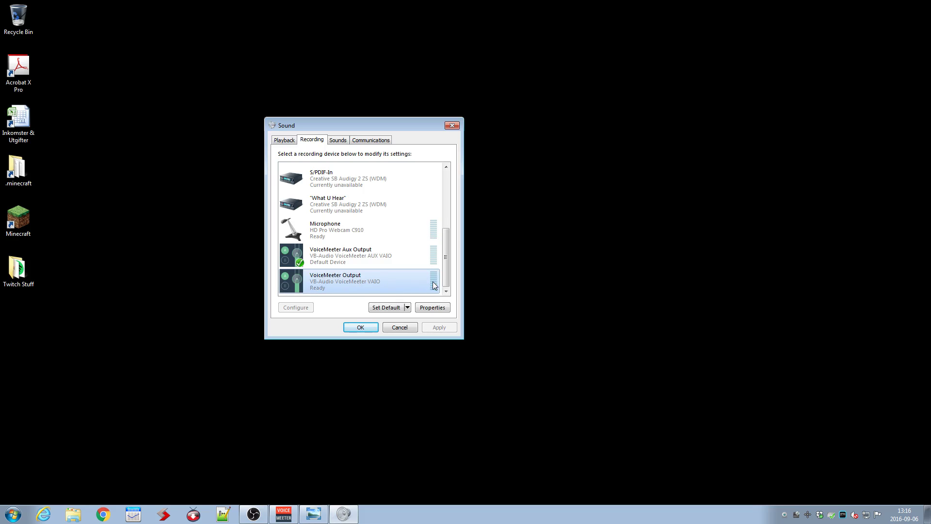
drag(449, 257, 447, 199)
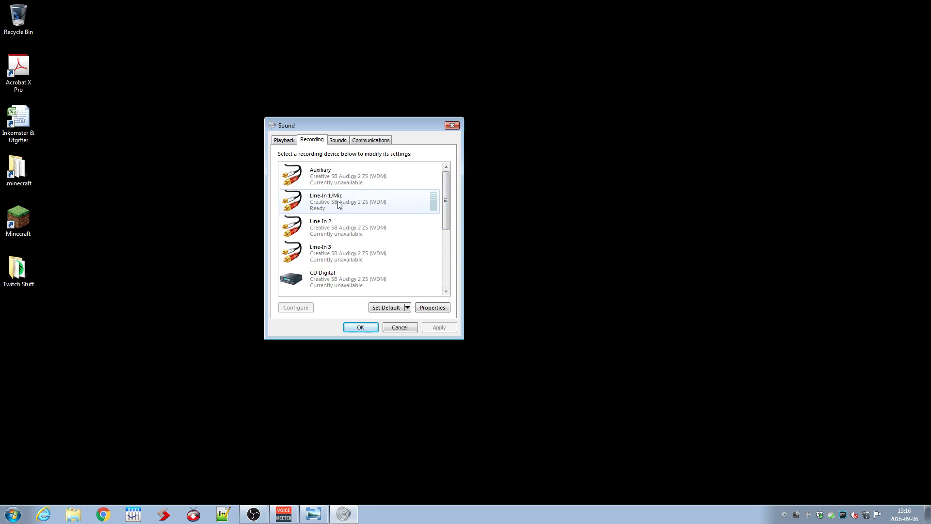
drag(443, 213, 444, 274)
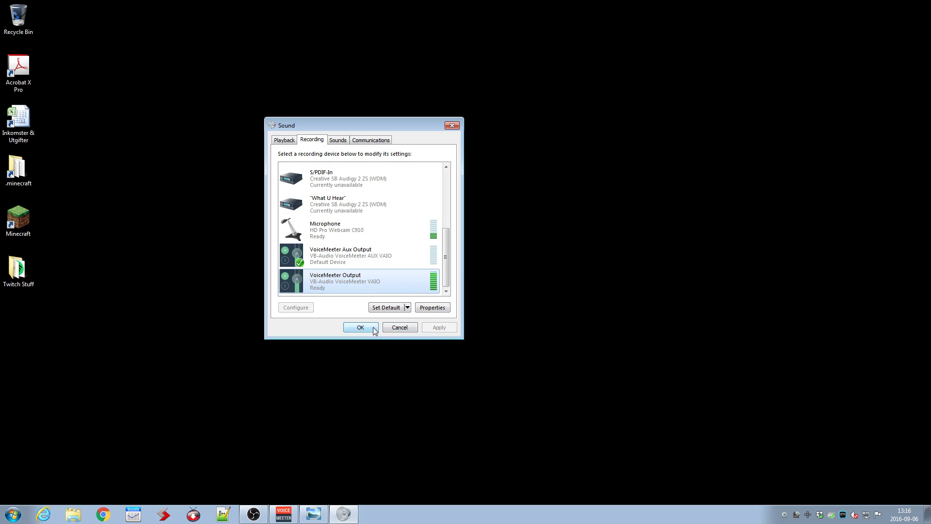
drag(423, 123, 214, 224)
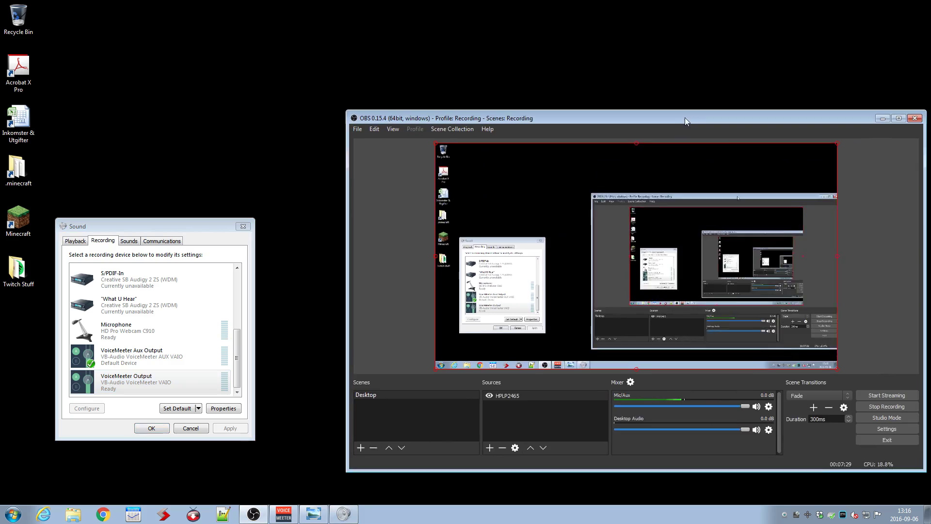
Position the OBS window to the right of the Sound window, nudged slightly higher.
drag(685, 118, 603, 68)
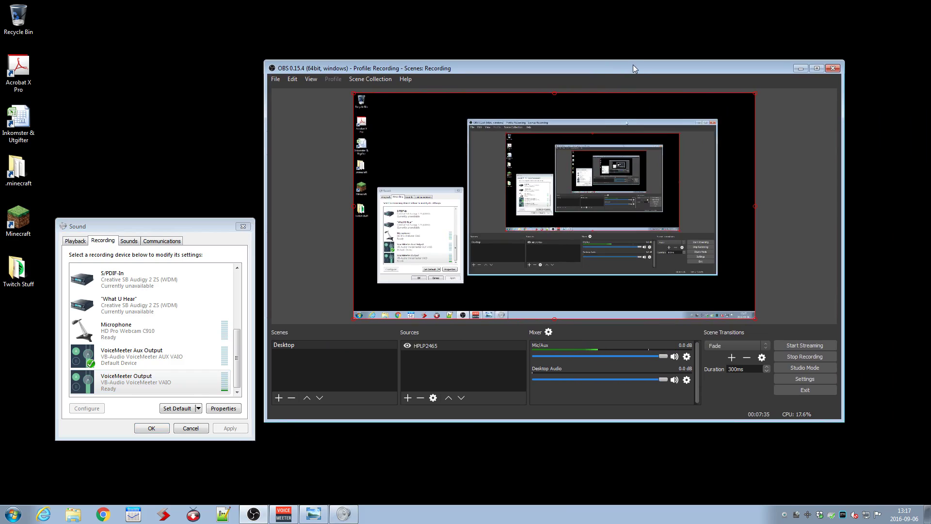
drag(633, 66, 633, 63)
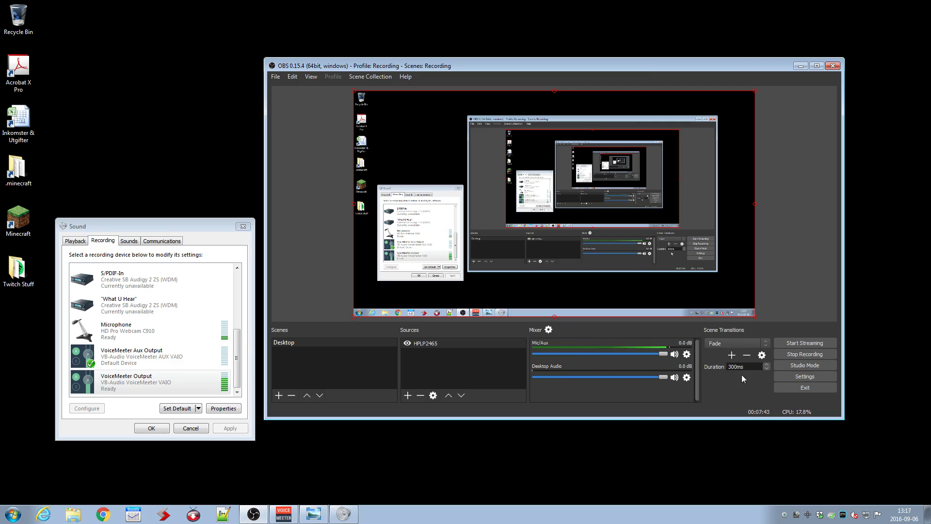
In OBS Audio settings, keep Desktop Audio on VoiceMeeter Input and Mic/Auxiliary on VoiceMeeter Output.
click(801, 377)
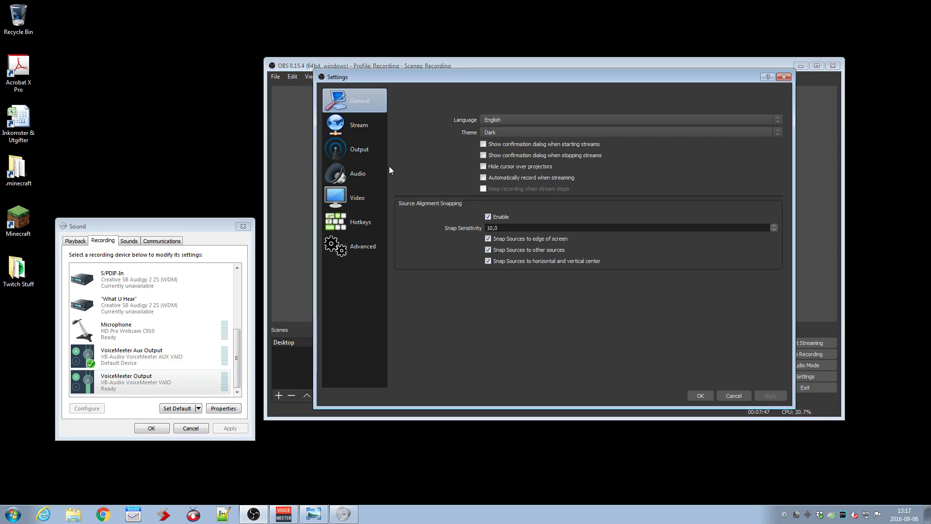
click(365, 173)
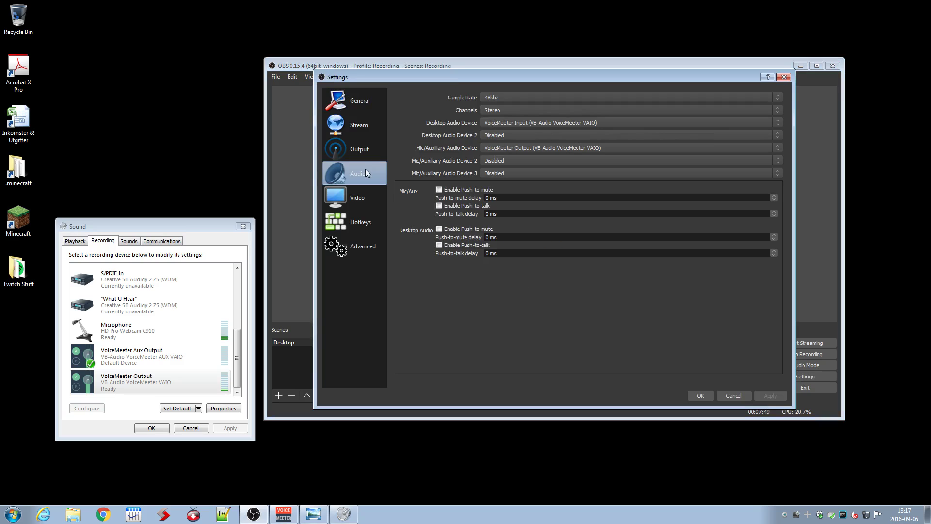
click(577, 123)
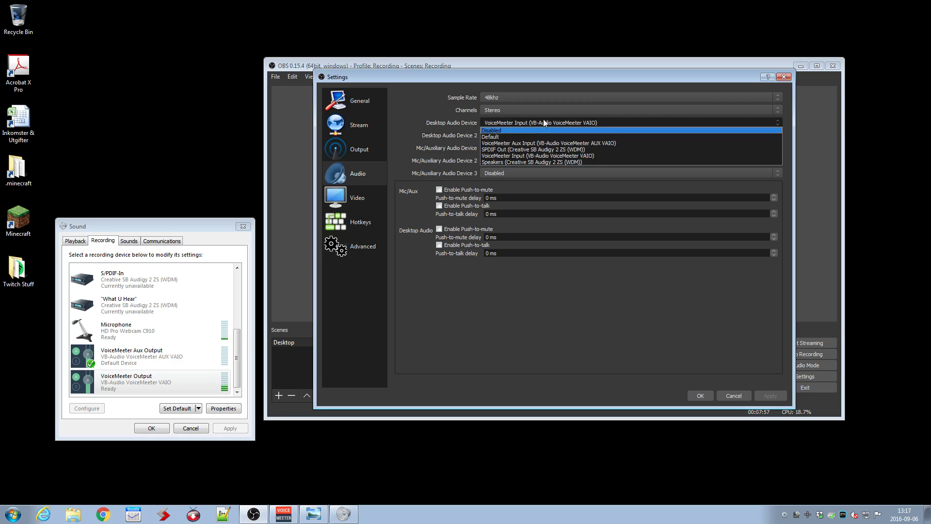
click(544, 123)
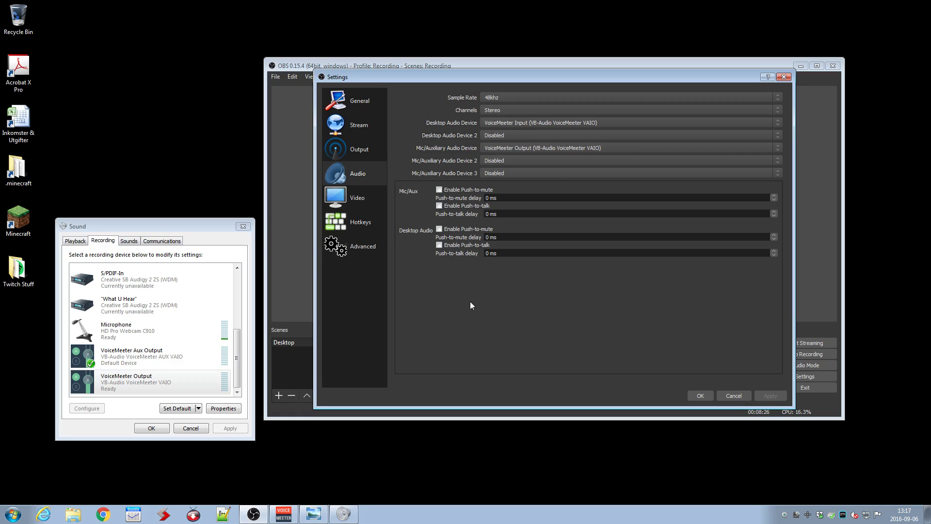
click(550, 147)
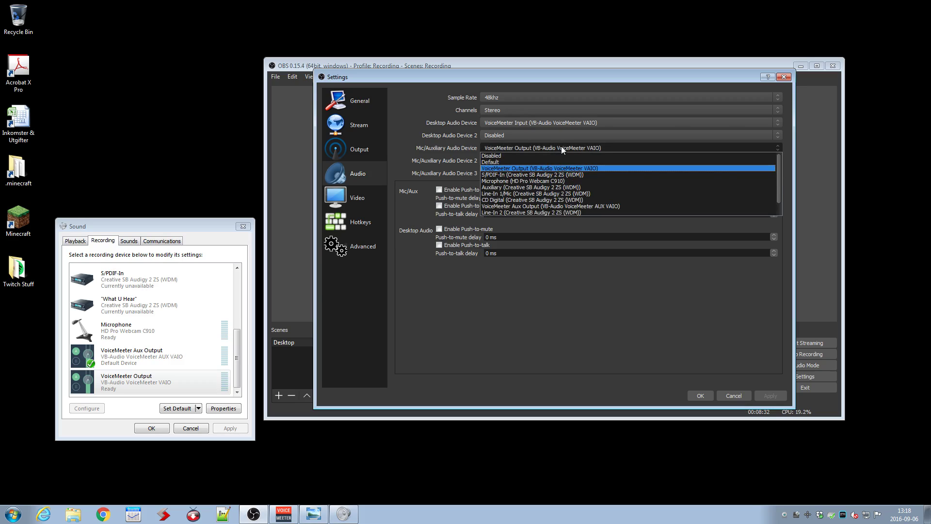
click(561, 147)
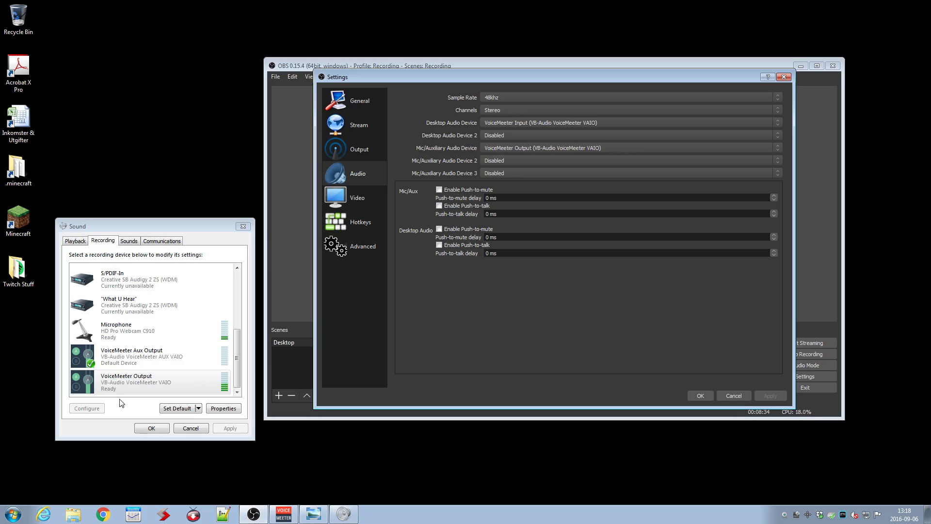
click(124, 383)
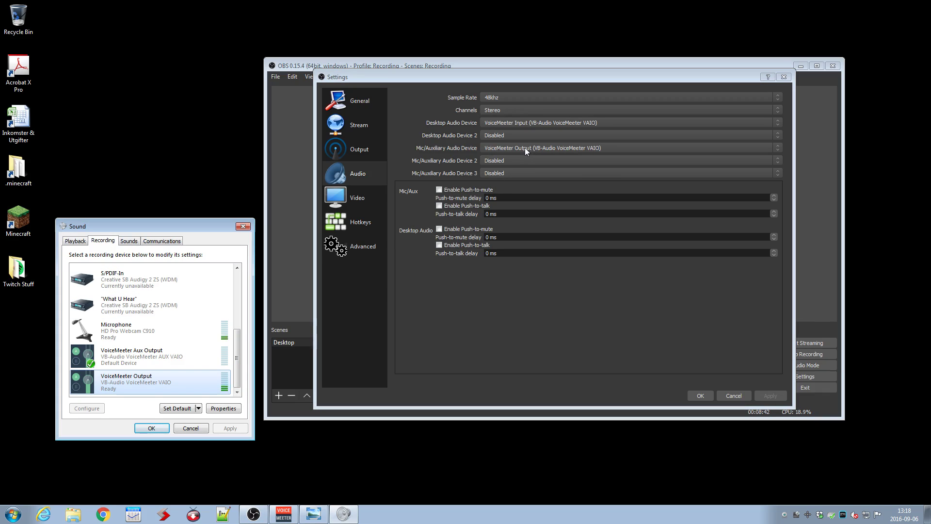
Select VoiceMeeter Input on the Playback tab, then cancel the OBS Settings dialog.
click(84, 241)
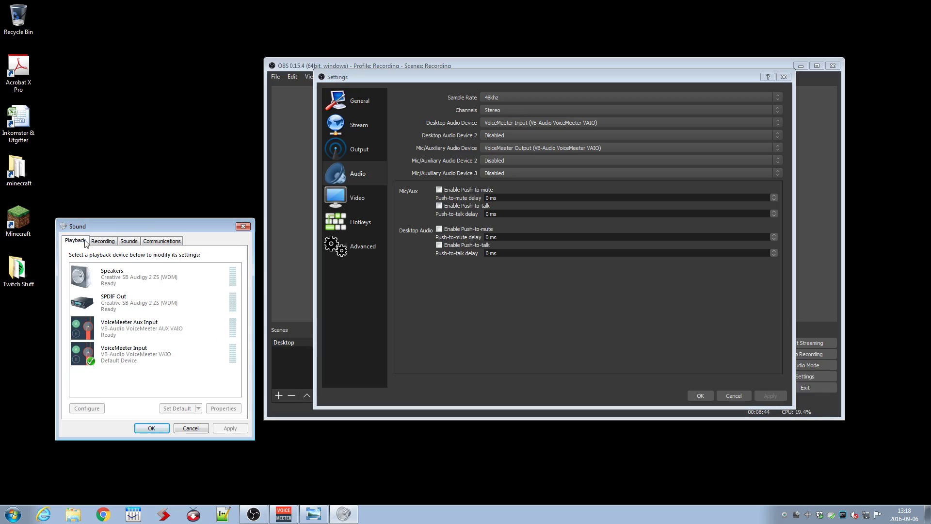
click(164, 352)
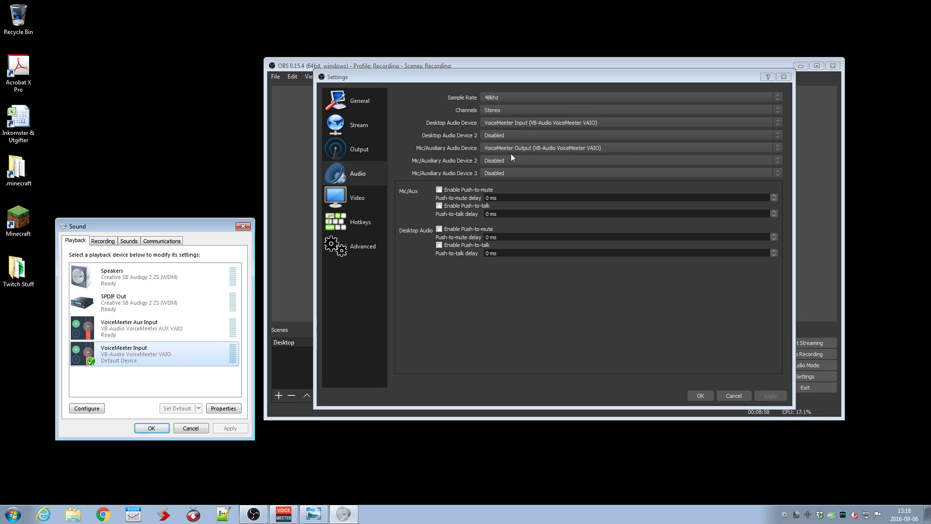
click(736, 394)
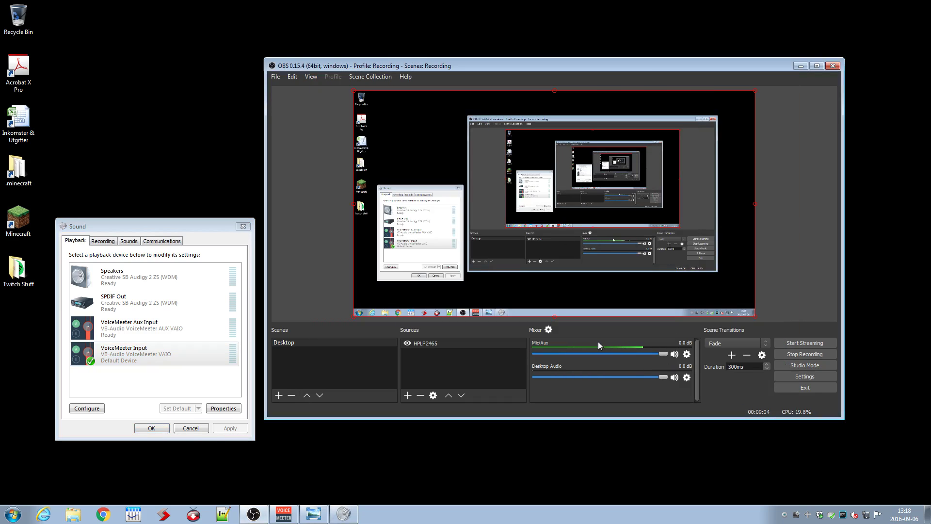
click(687, 357)
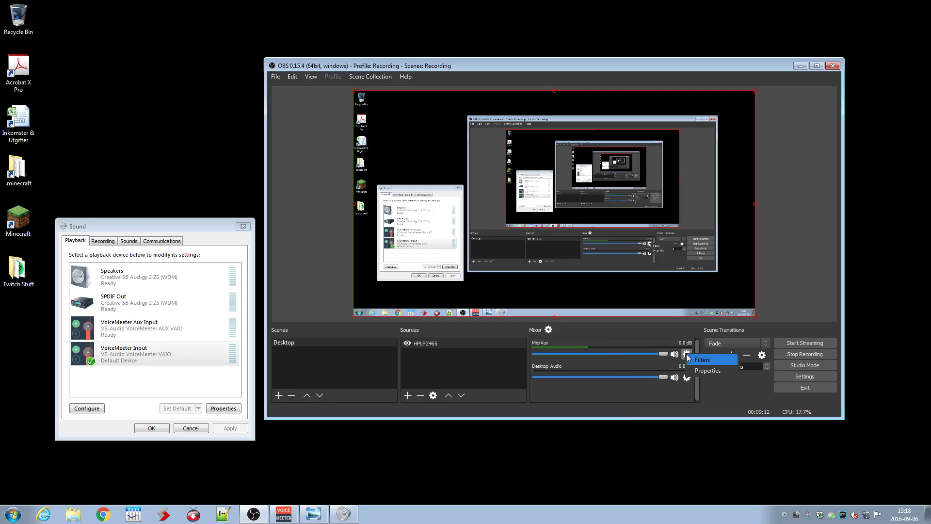
click(725, 361)
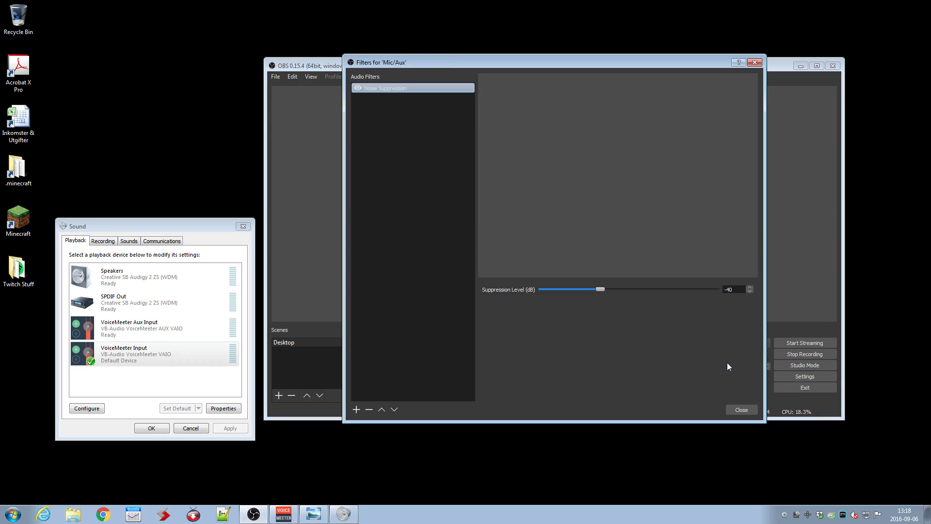
right_click(411, 211)
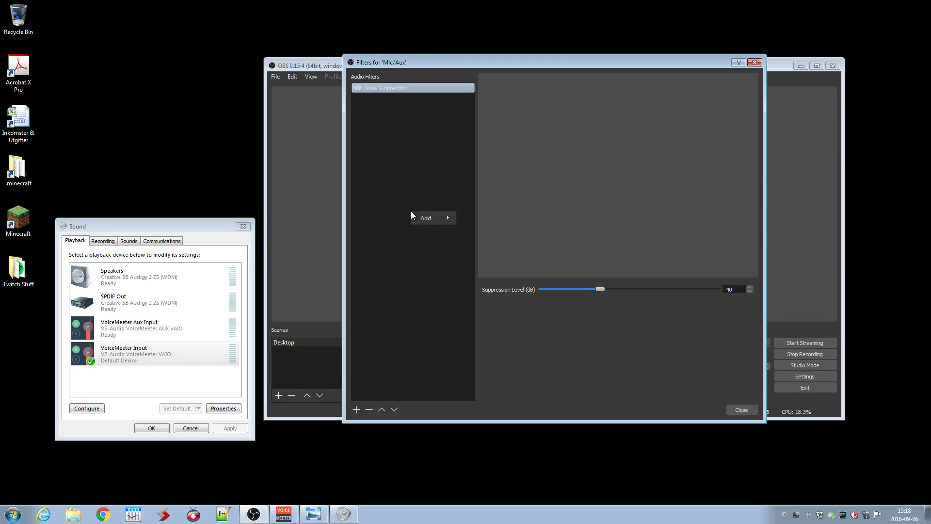
click(552, 359)
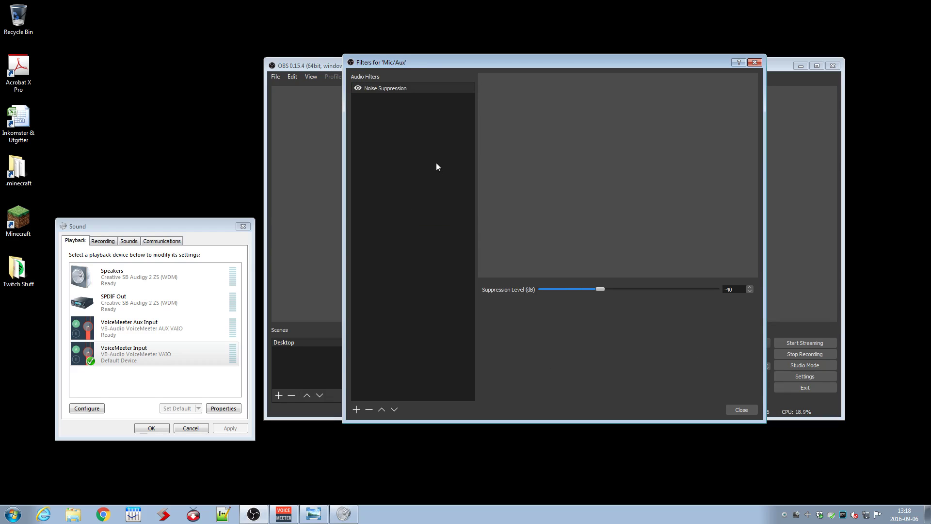
click(397, 89)
right_click(383, 211)
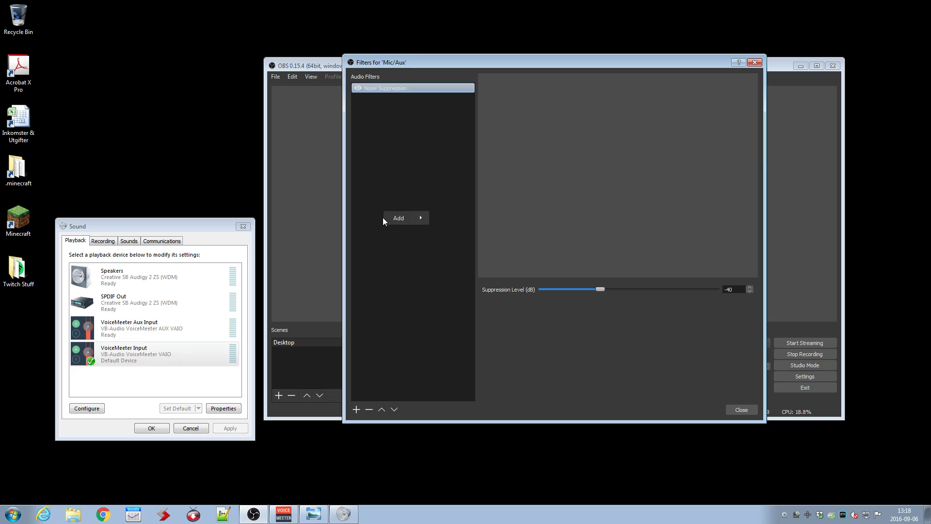
mouse_move(416, 221)
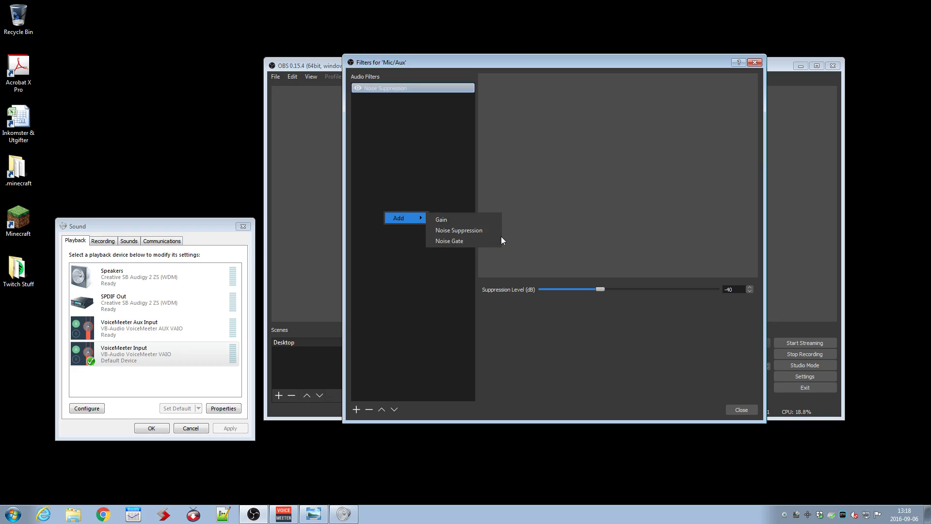
click(464, 272)
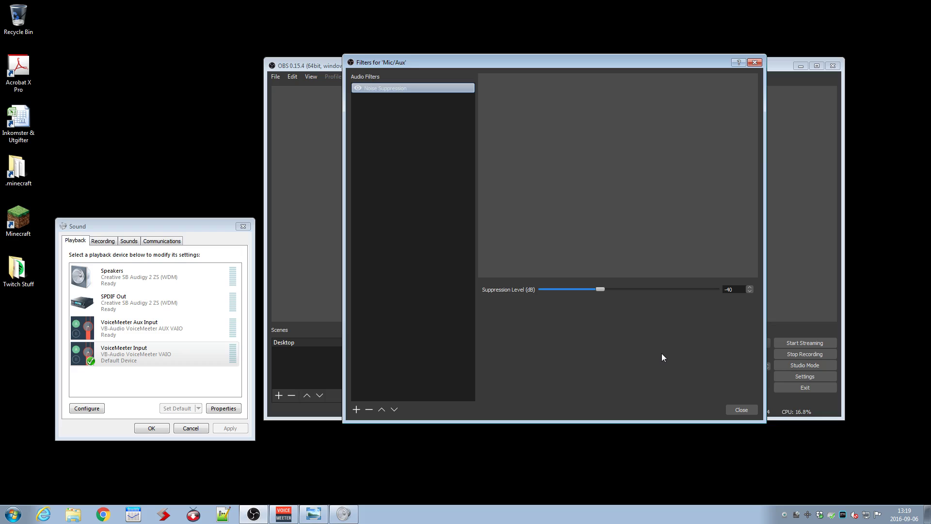
click(743, 409)
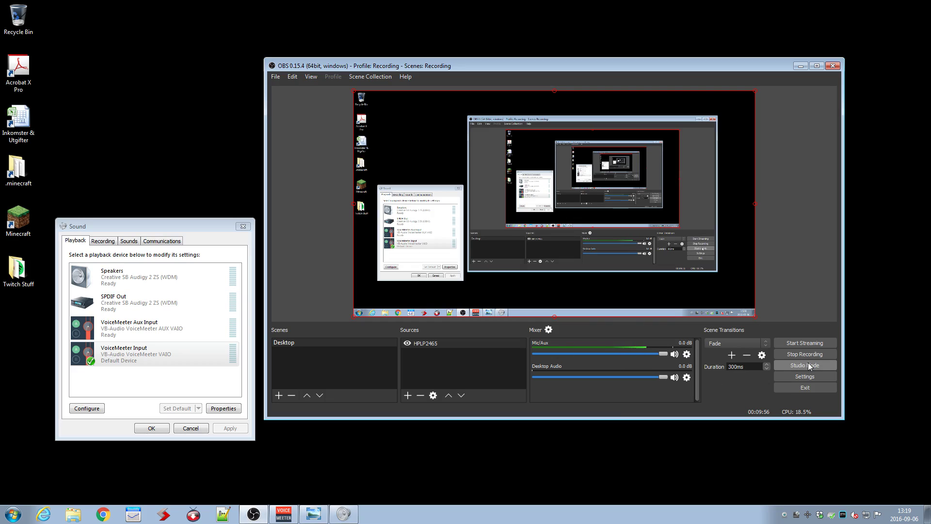
Check Desktop Audio's properties, then view its filters showing the 12.50 dB Gain filter.
click(687, 377)
click(714, 394)
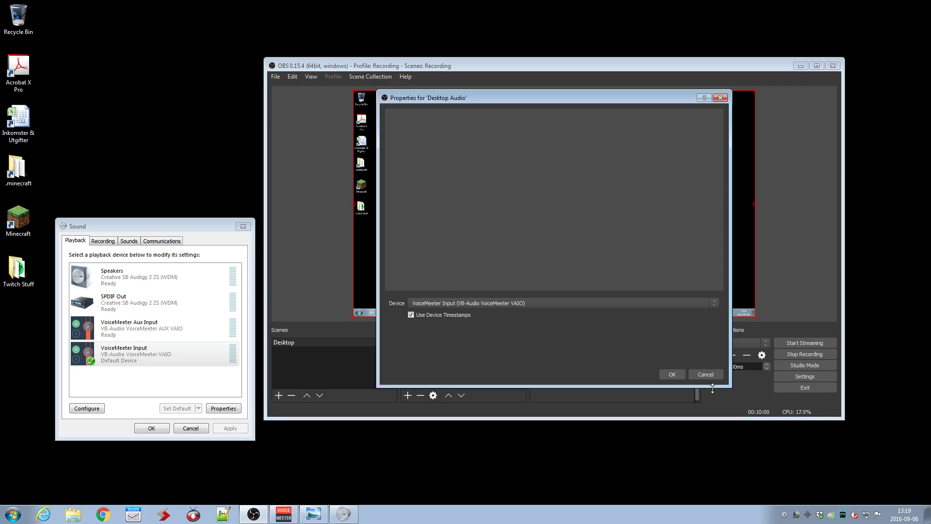
click(704, 375)
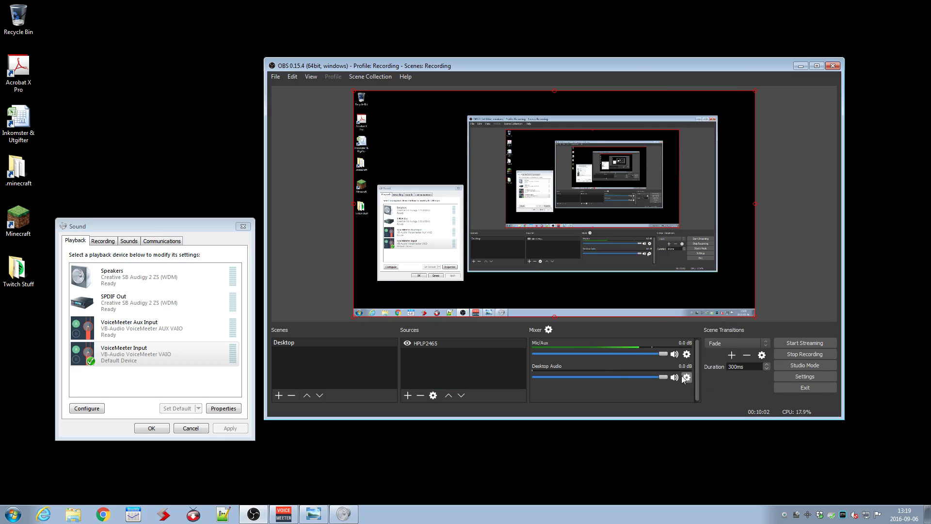
click(686, 378)
click(701, 383)
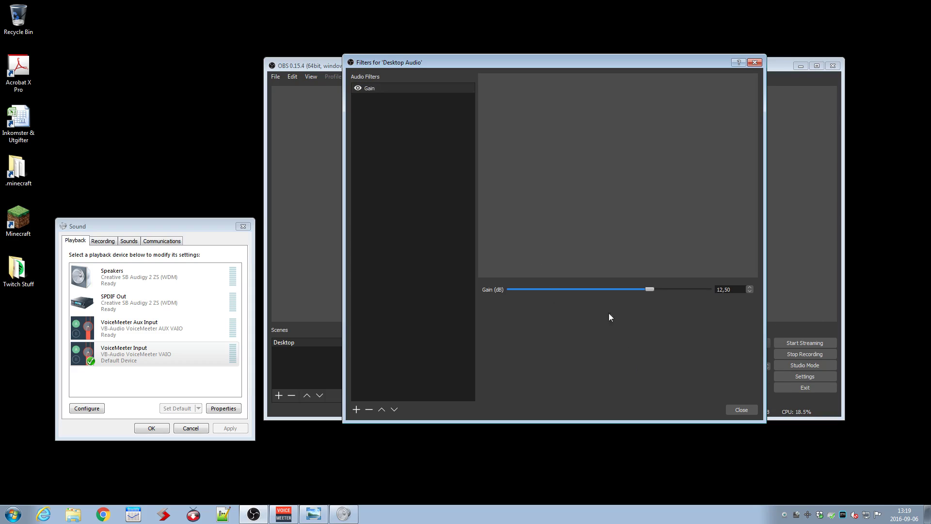
click(750, 410)
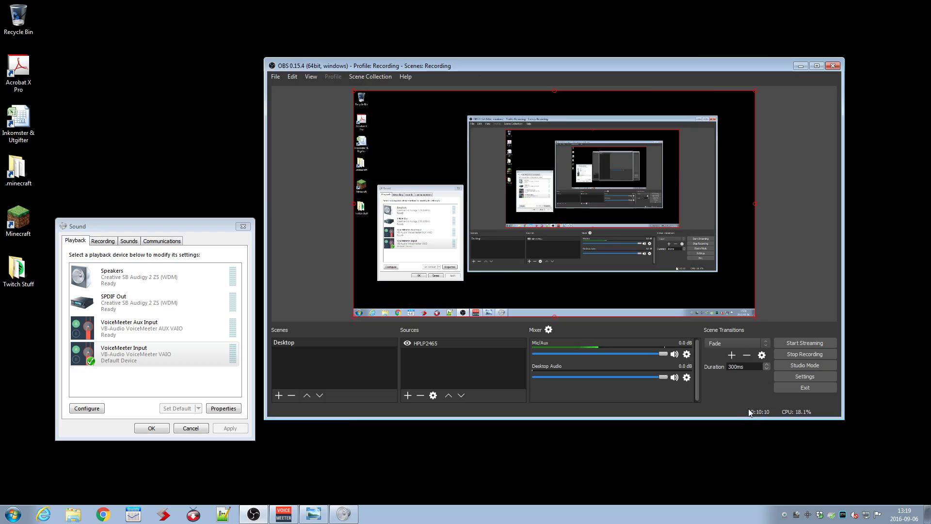
Switch to Voicemeeter and back, recheck the Desktop Audio filters, then drag OBS off-screen.
click(284, 514)
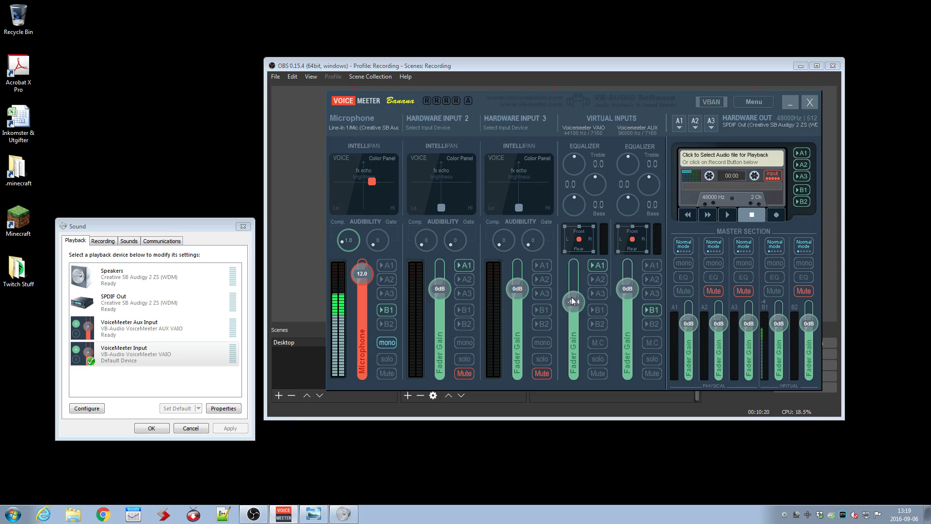
click(255, 513)
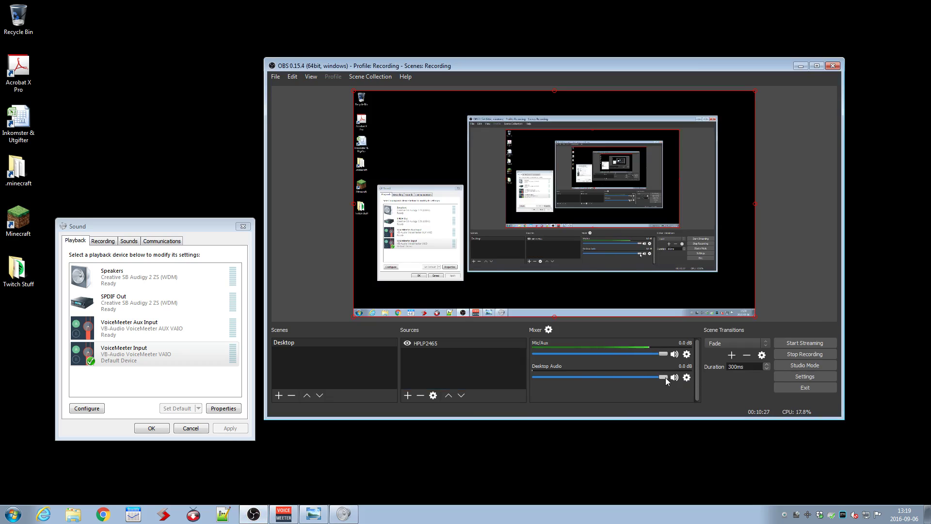
click(687, 377)
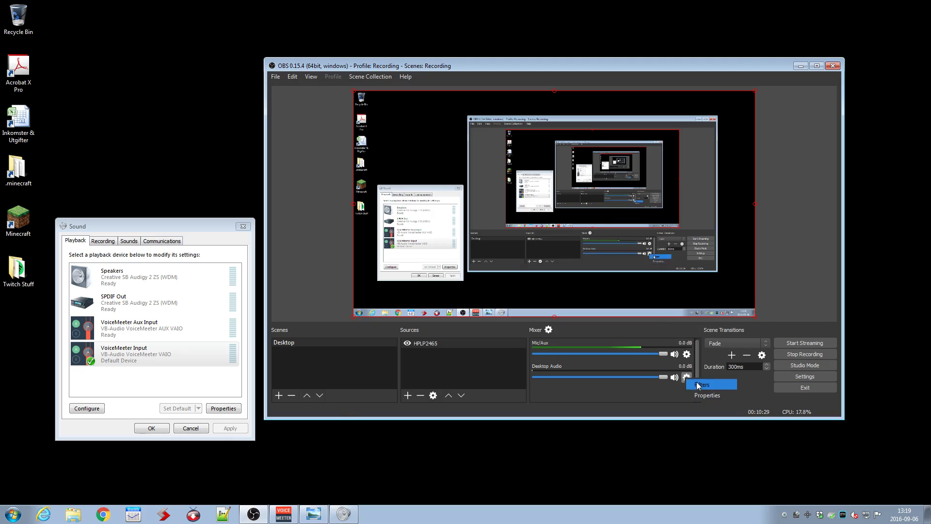
click(697, 382)
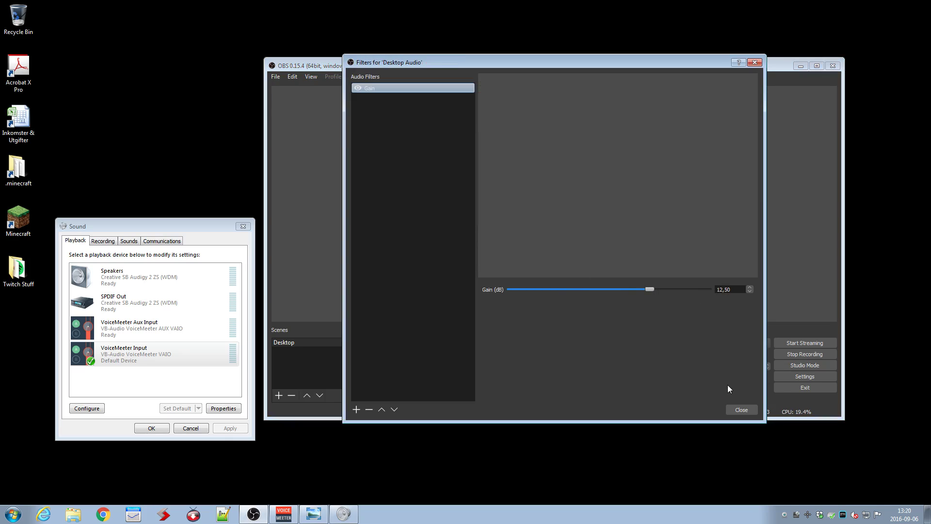
click(741, 409)
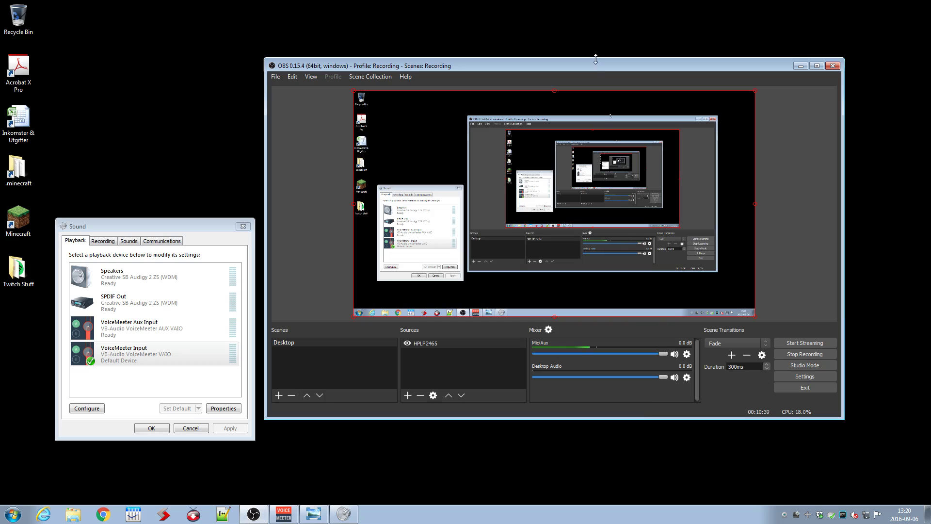
drag(592, 64, 930, 127)
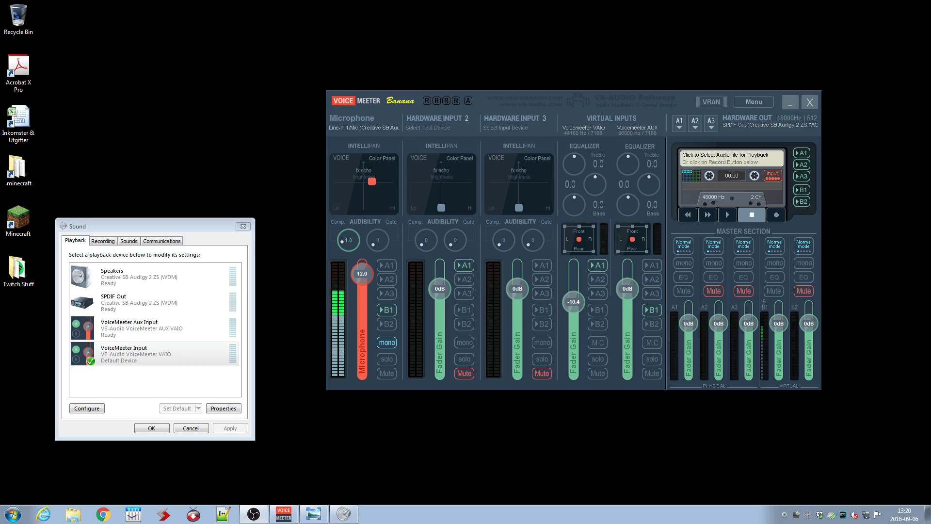
click(566, 98)
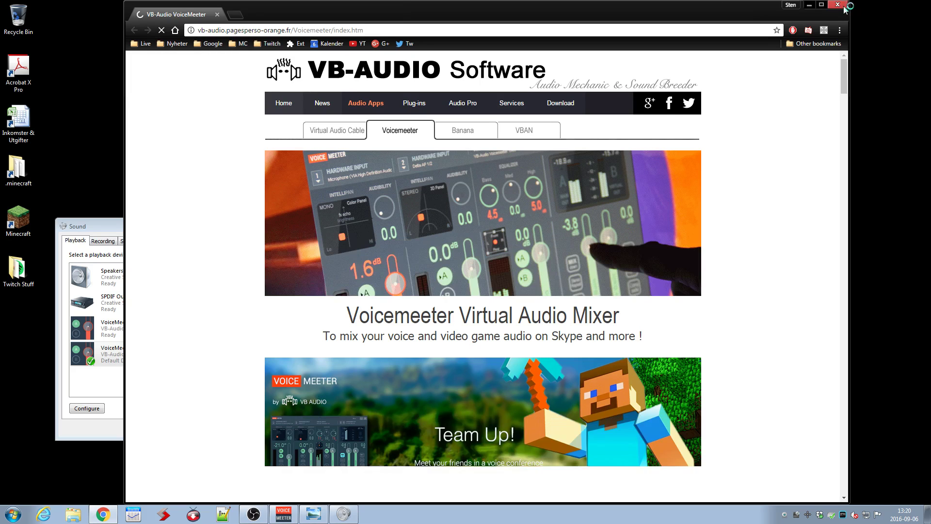
click(838, 5)
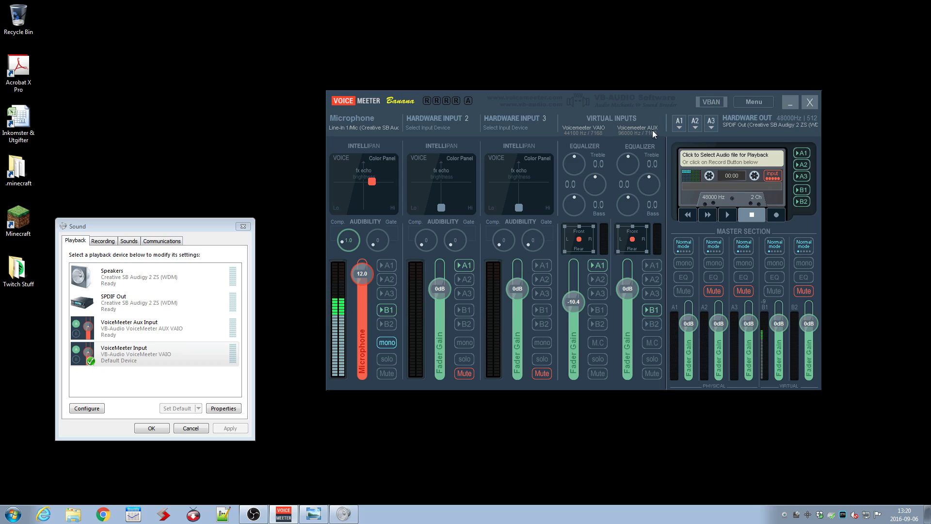
click(165, 327)
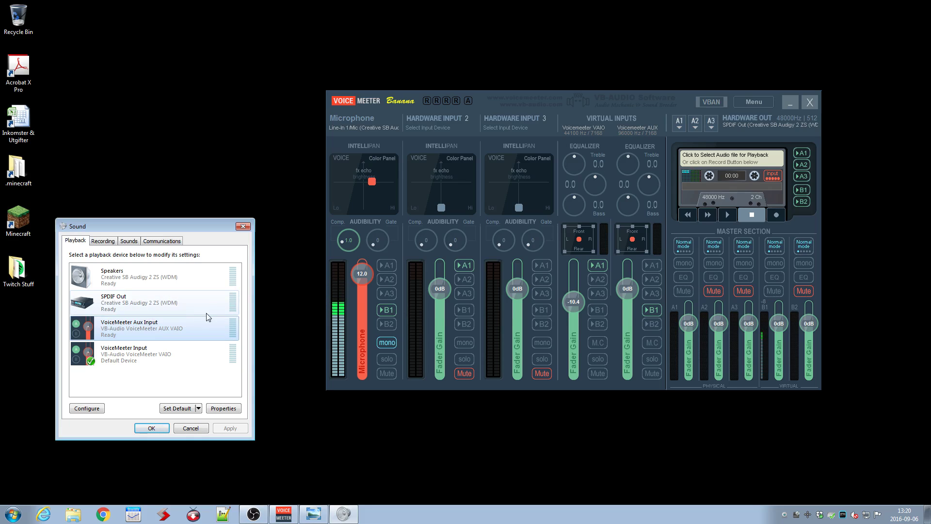
click(106, 245)
click(78, 241)
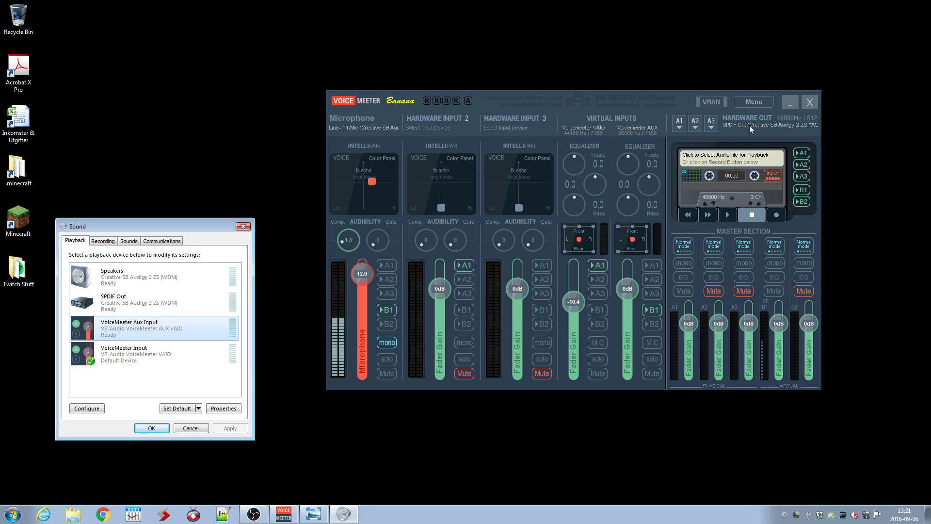
click(696, 124)
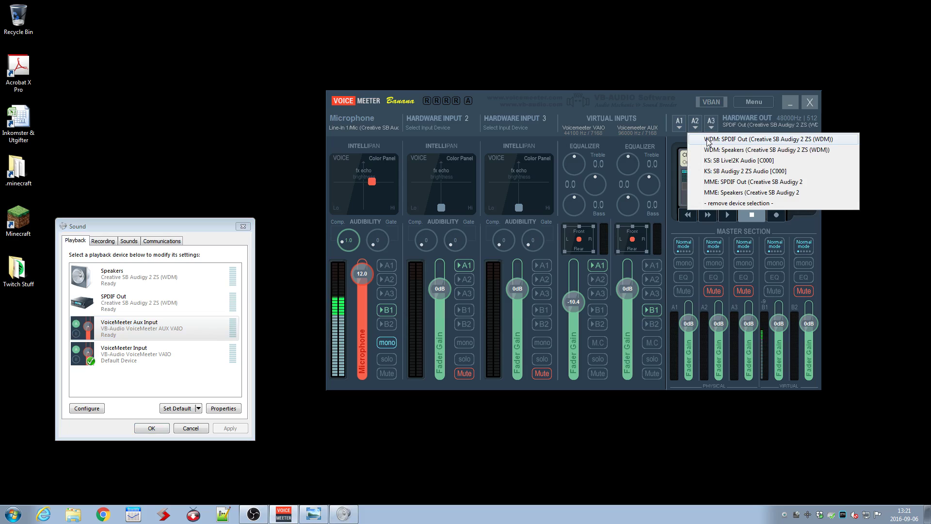
click(679, 124)
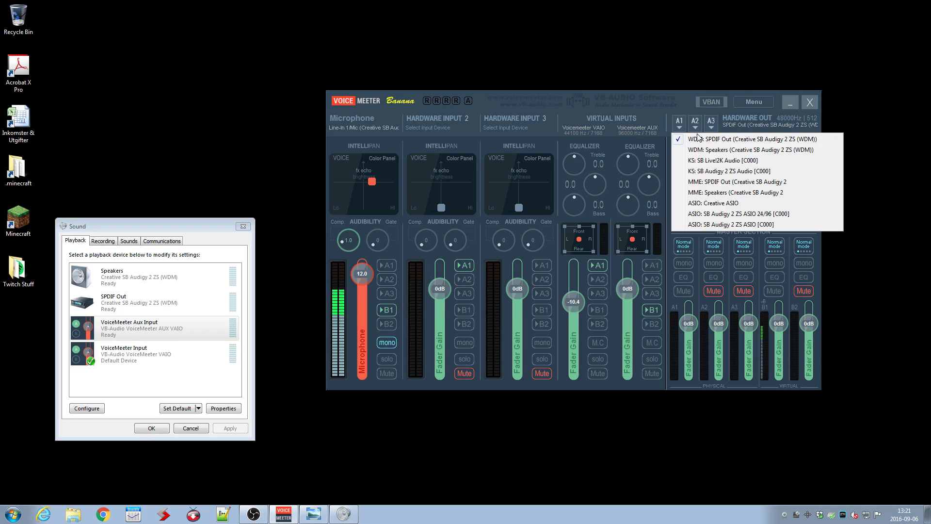
click(662, 97)
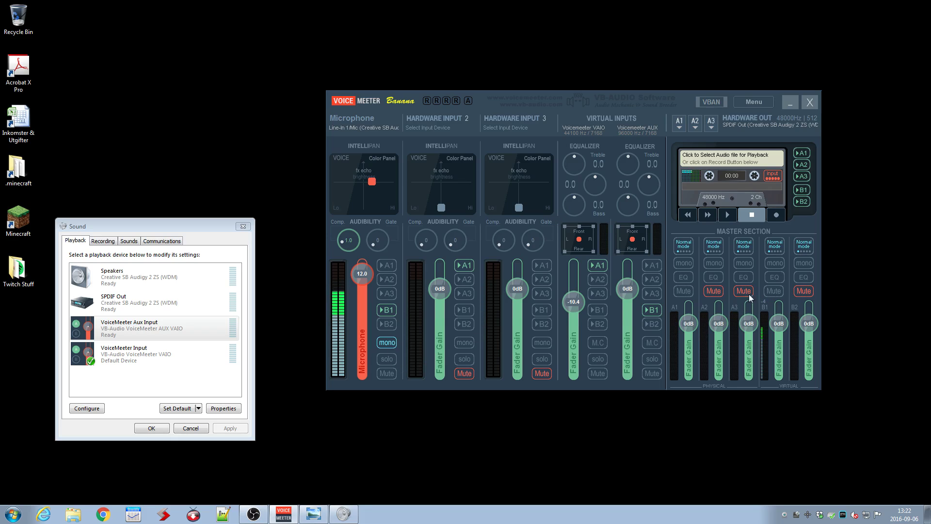
Peek at the B1 equalizer, open the B2 equalizer, and try low-pass then high-pass on band 1.
right_click(771, 278)
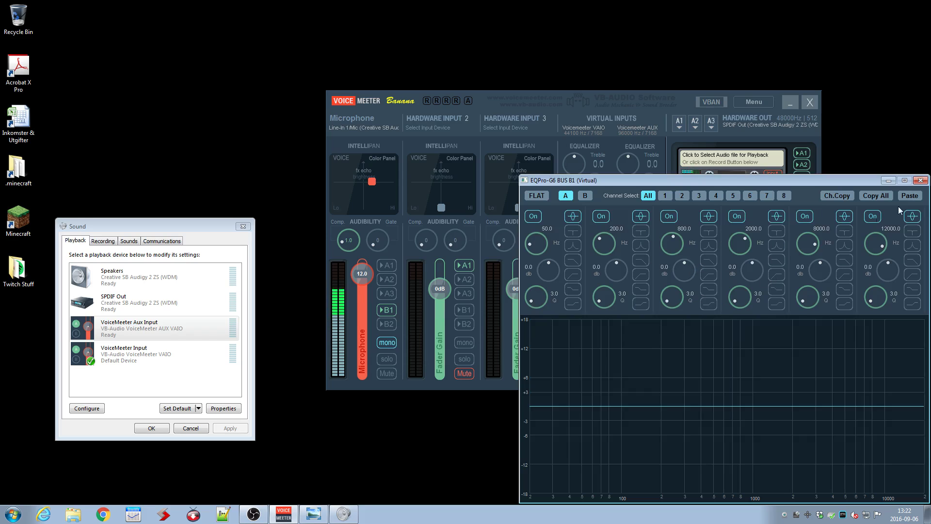
click(921, 180)
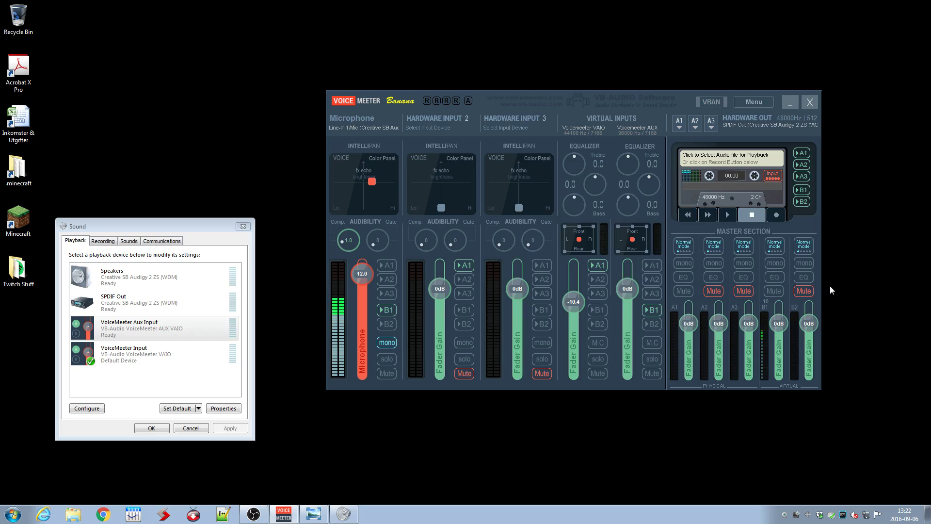
right_click(804, 276)
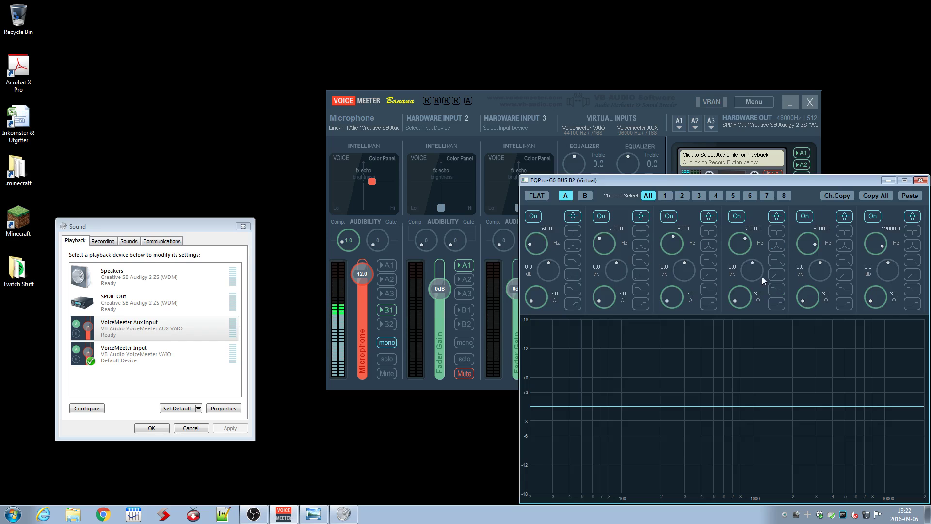
click(576, 261)
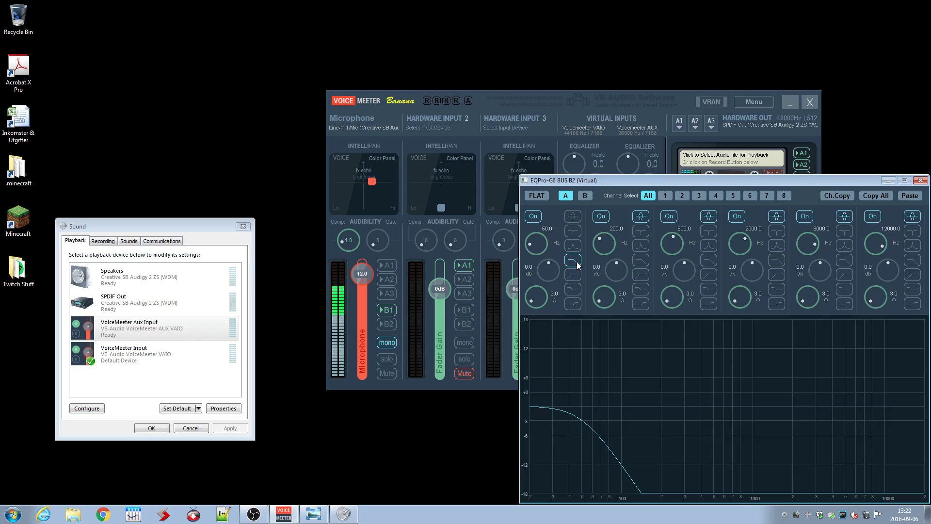
click(577, 278)
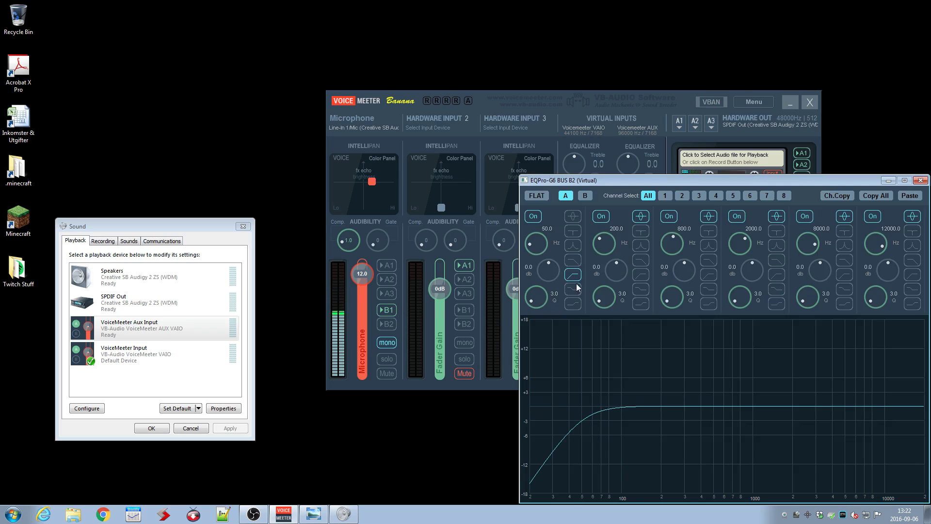
Try low-pass and high-pass on bands 6, 5, 3 and 2, returning bands to peaking.
click(913, 262)
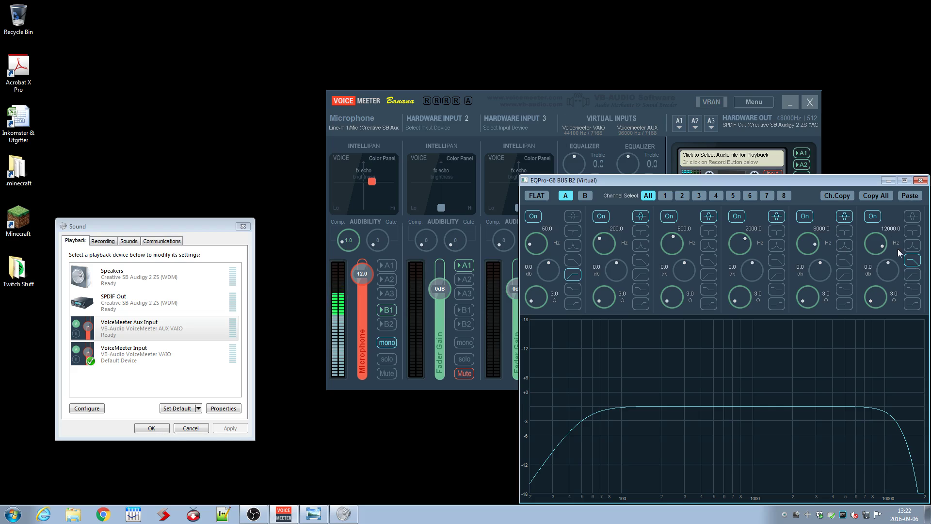
click(912, 216)
click(844, 260)
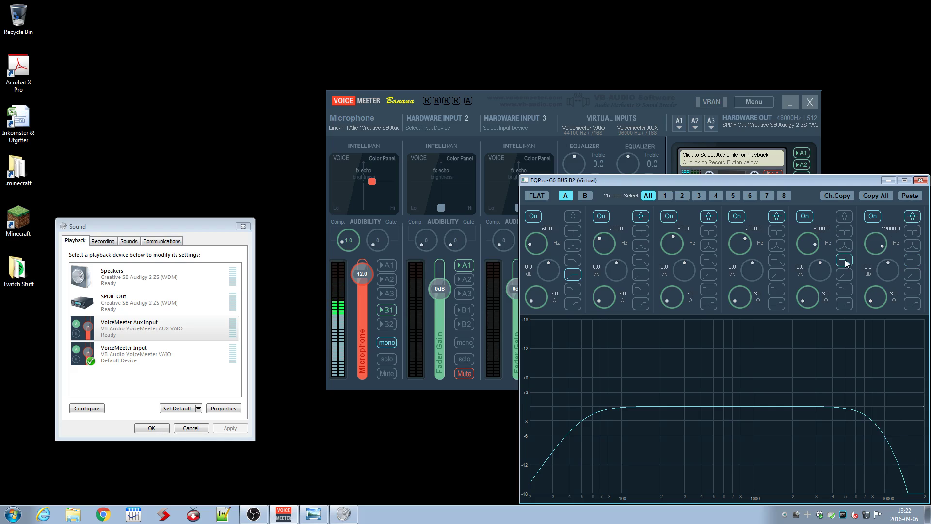
click(844, 216)
click(709, 261)
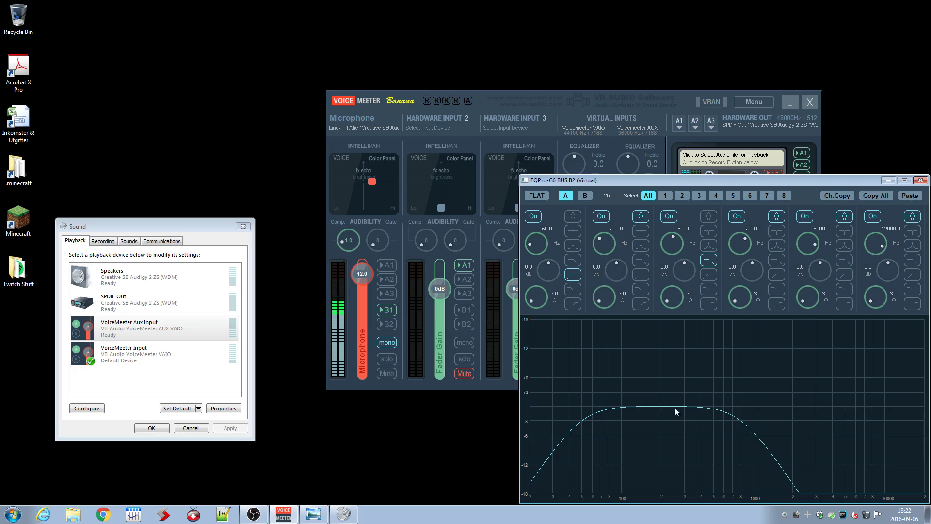
click(571, 215)
click(643, 275)
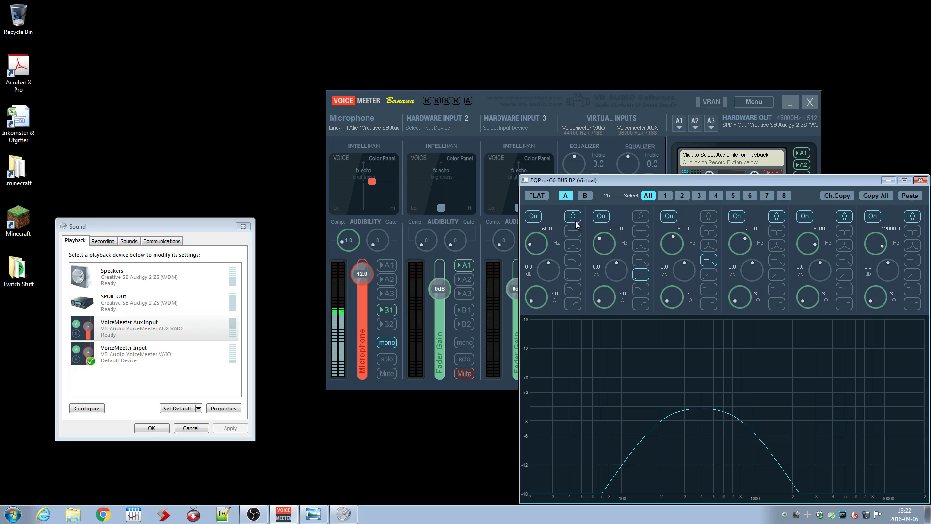
click(642, 216)
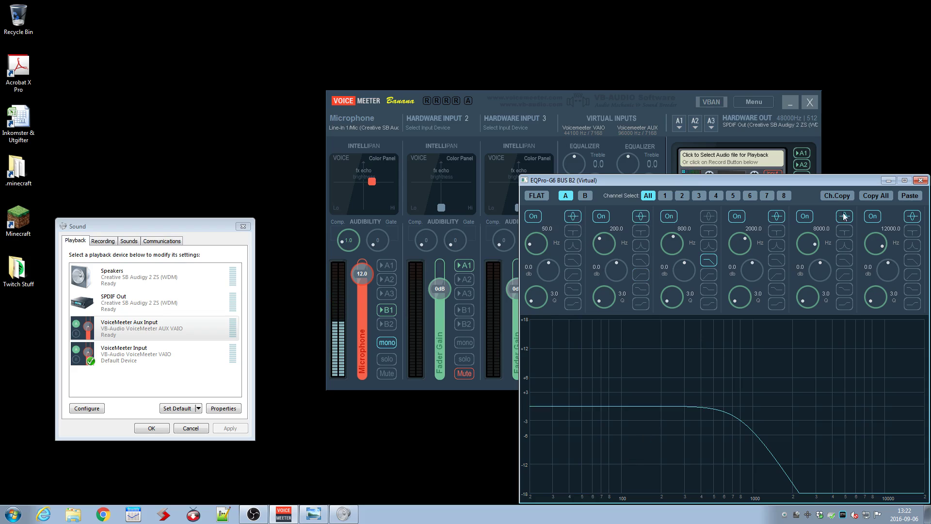
click(709, 216)
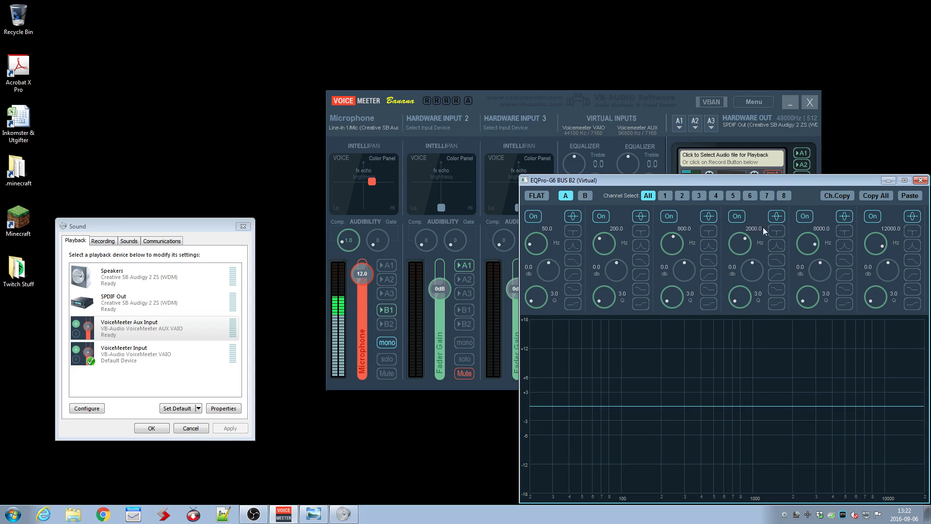
Close the EQPro-G6 BUS B2 window, leaving the full mixer with its master section.
click(920, 180)
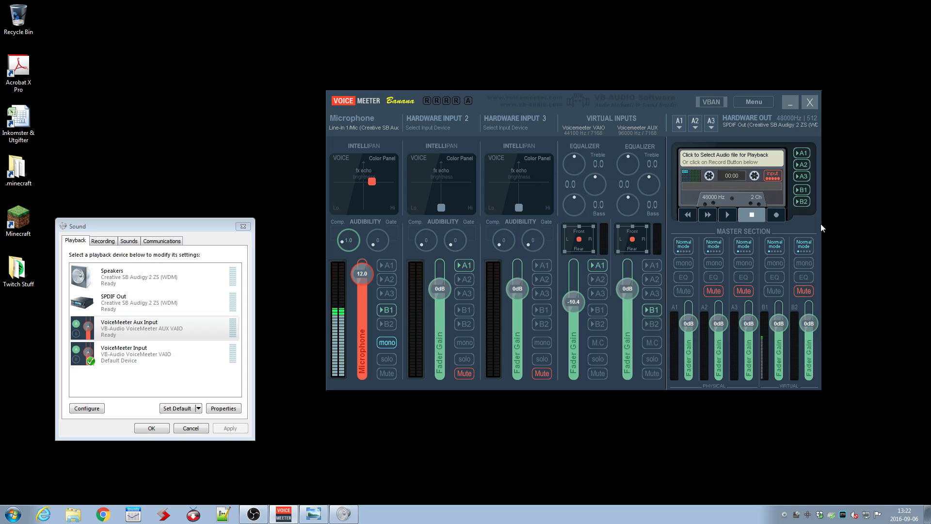